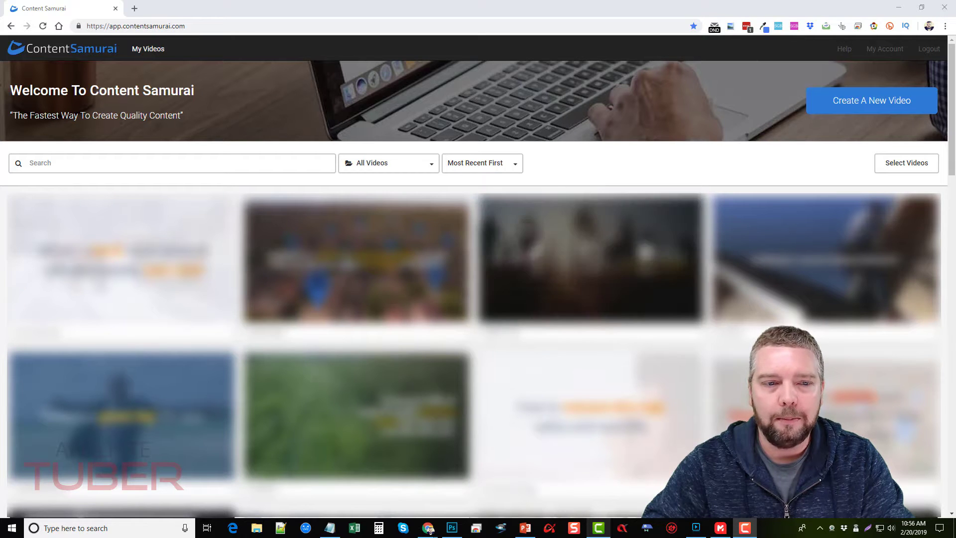
Step: Look through the existing projects in the My Videos library
{"action": "scroll", "coordinate": [478, 276], "scroll_direction": "down", "scroll_amount": 8}
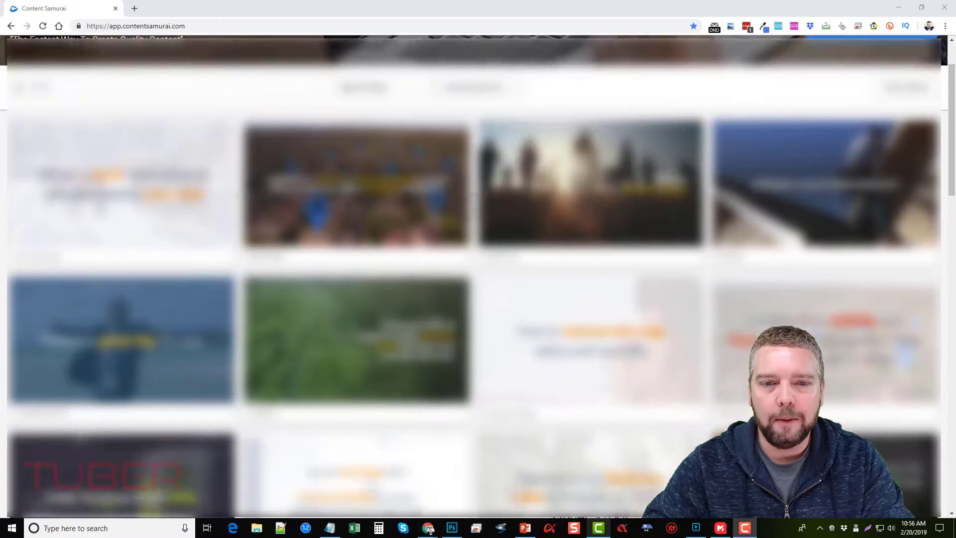
{"action": "scroll", "coordinate": [478, 276], "scroll_direction": "down", "scroll_amount": 12}
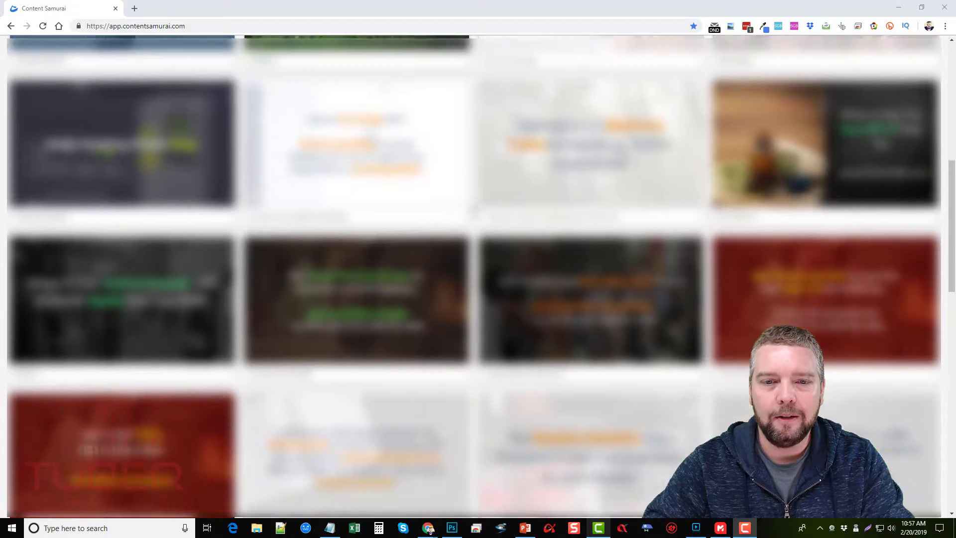
{"action": "scroll", "coordinate": [478, 276], "scroll_direction": "down", "scroll_amount": 2}
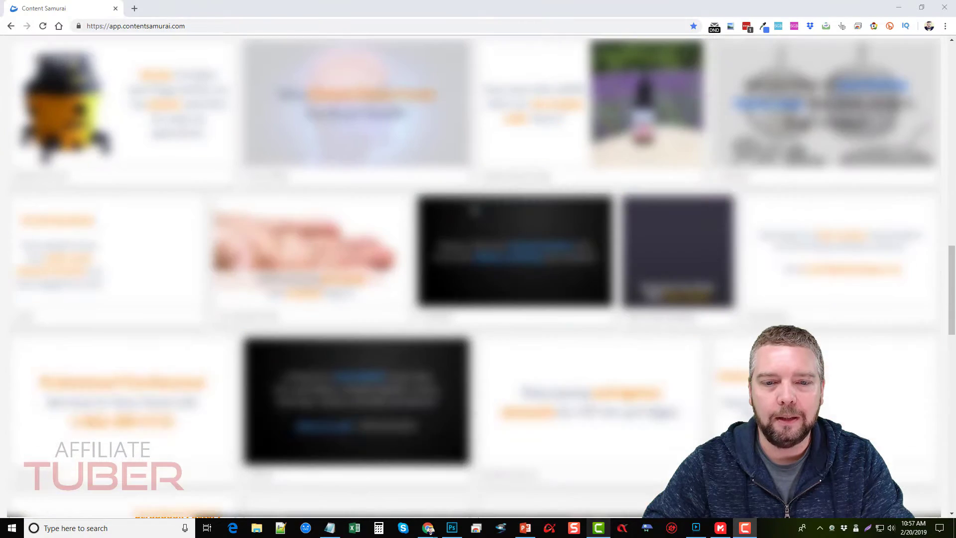
{"action": "scroll", "coordinate": [478, 276], "scroll_direction": "down", "scroll_amount": 6}
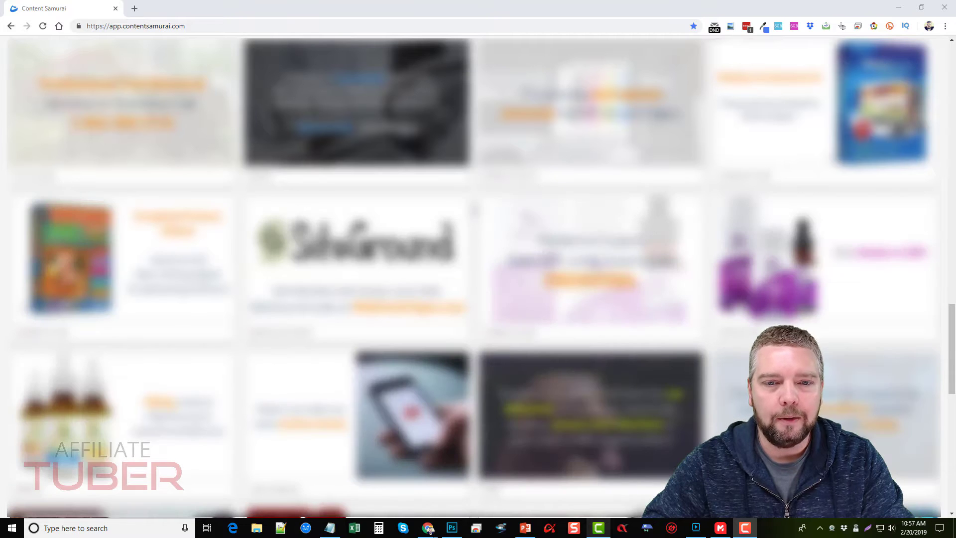
{"action": "scroll", "coordinate": [479, 276], "scroll_direction": "down", "scroll_amount": 14}
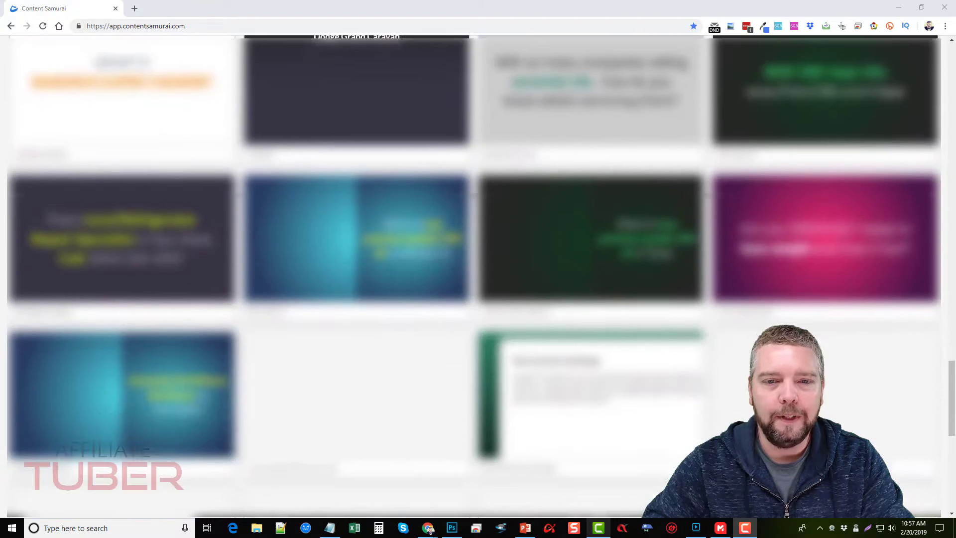
{"action": "scroll", "coordinate": [478, 276], "scroll_direction": "down", "scroll_amount": 4}
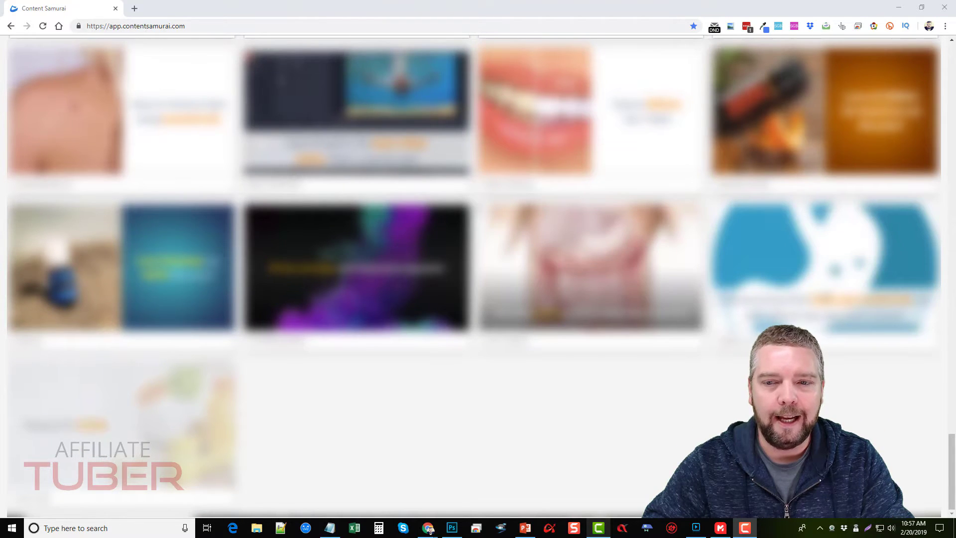
{"action": "scroll", "coordinate": [478, 277], "scroll_direction": "up", "scroll_amount": 20}
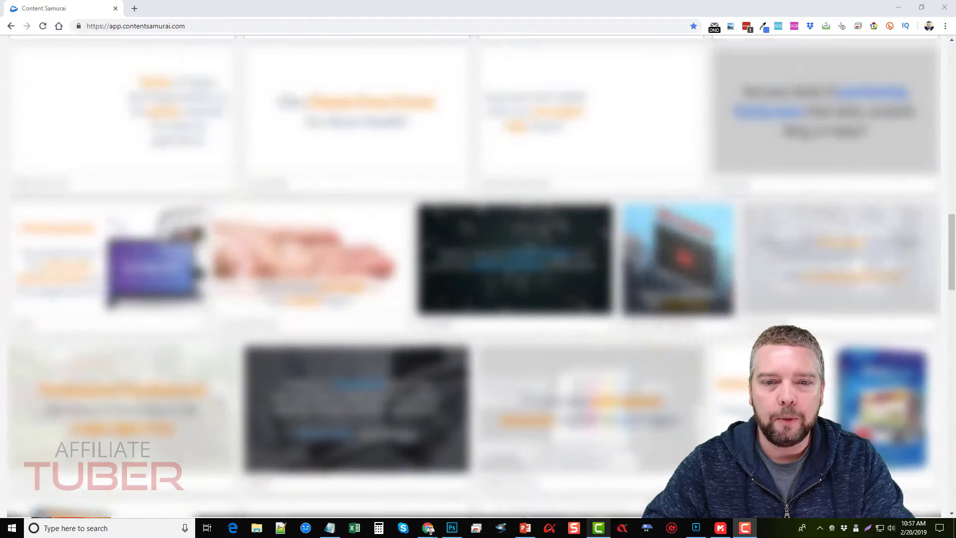
{"action": "scroll", "coordinate": [548, 172], "scroll_direction": "up", "scroll_amount": 15}
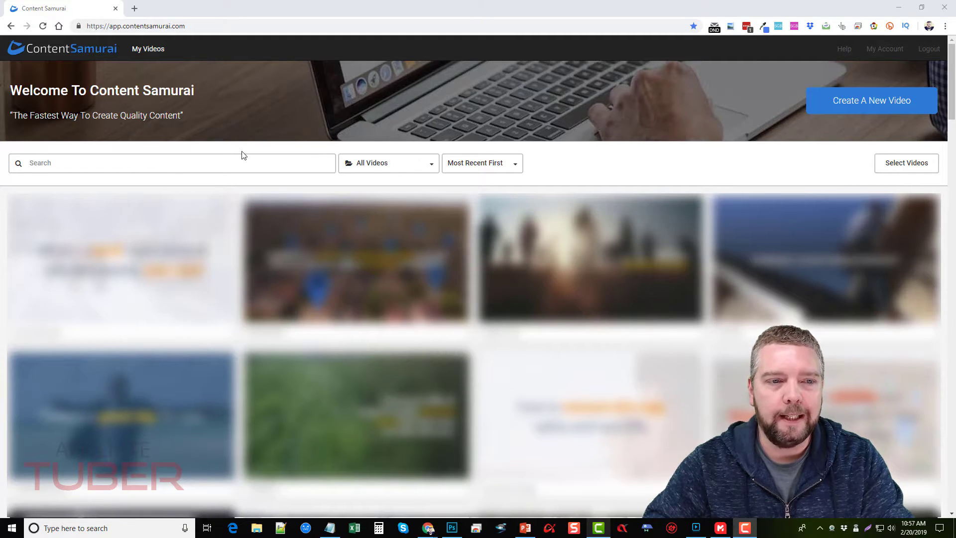
{"action": "left_click", "coordinate": [119, 162]}
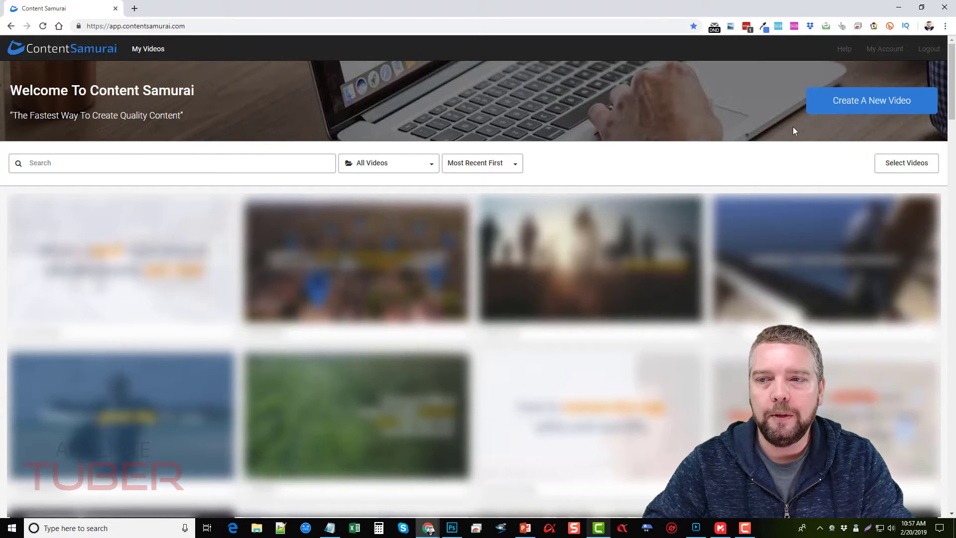
Step: Create a new video and browse the templates for a video from an article or blog post
{"action": "left_click", "coordinate": [861, 105]}
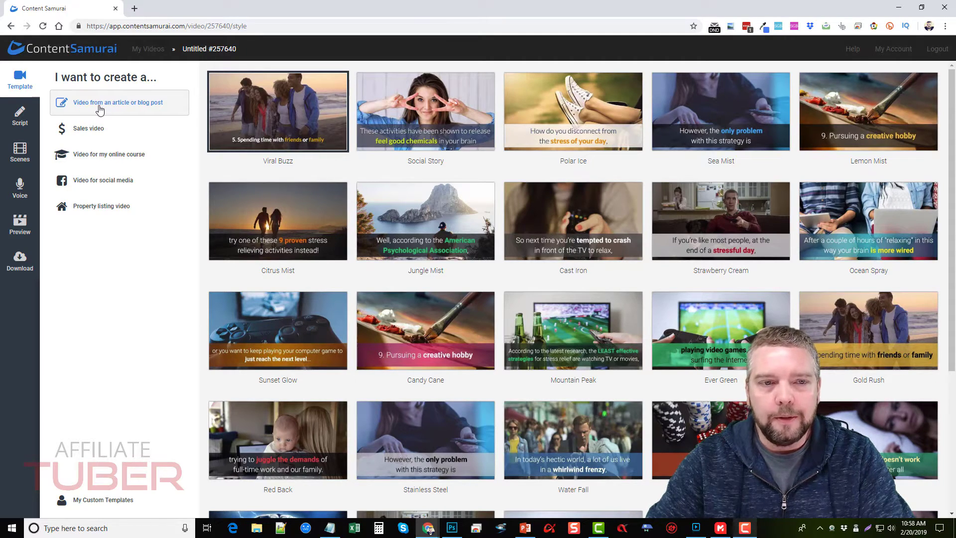
{"action": "scroll", "coordinate": [532, 264], "scroll_direction": "down", "scroll_amount": 4}
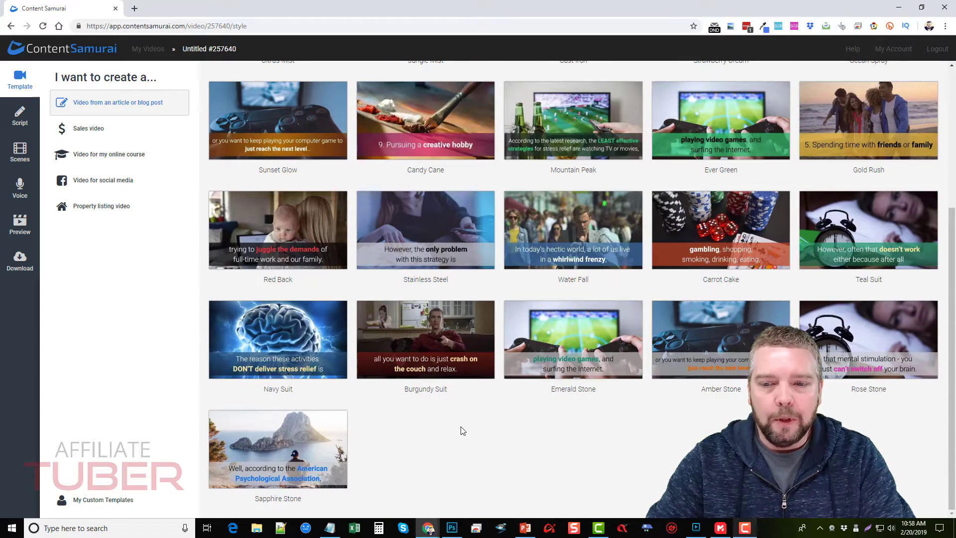
{"action": "scroll", "coordinate": [530, 384], "scroll_direction": "up", "scroll_amount": 4}
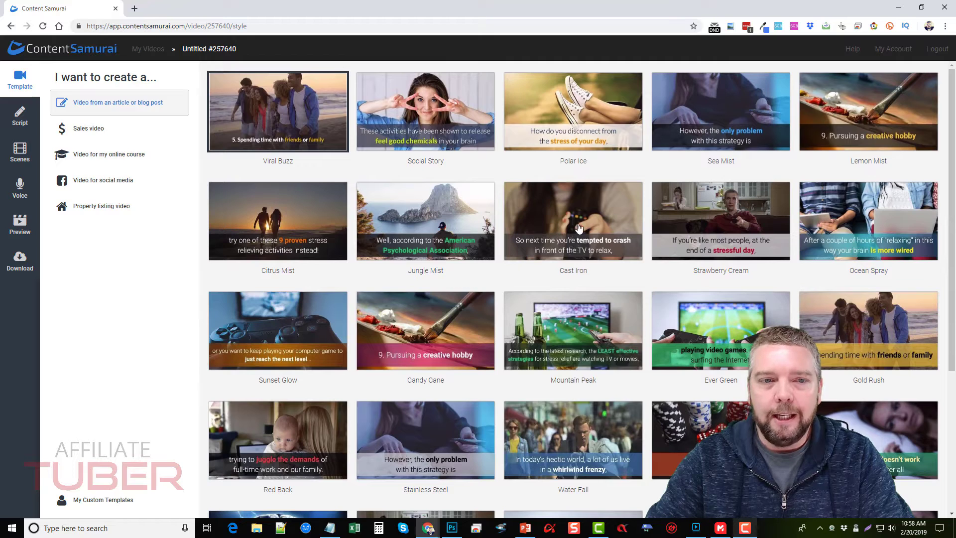
{"action": "scroll", "coordinate": [518, 244], "scroll_direction": "down", "scroll_amount": 1}
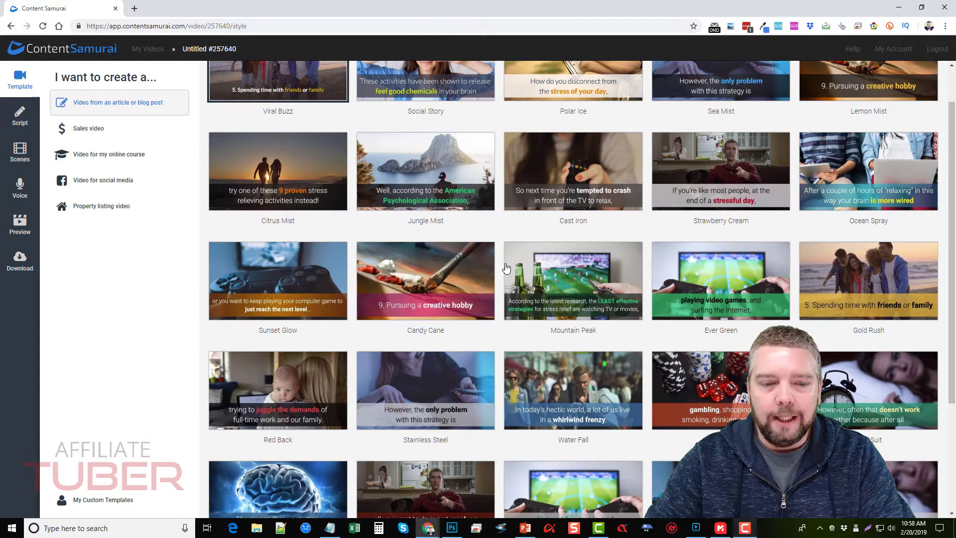
{"action": "scroll", "coordinate": [506, 268], "scroll_direction": "down", "scroll_amount": 3}
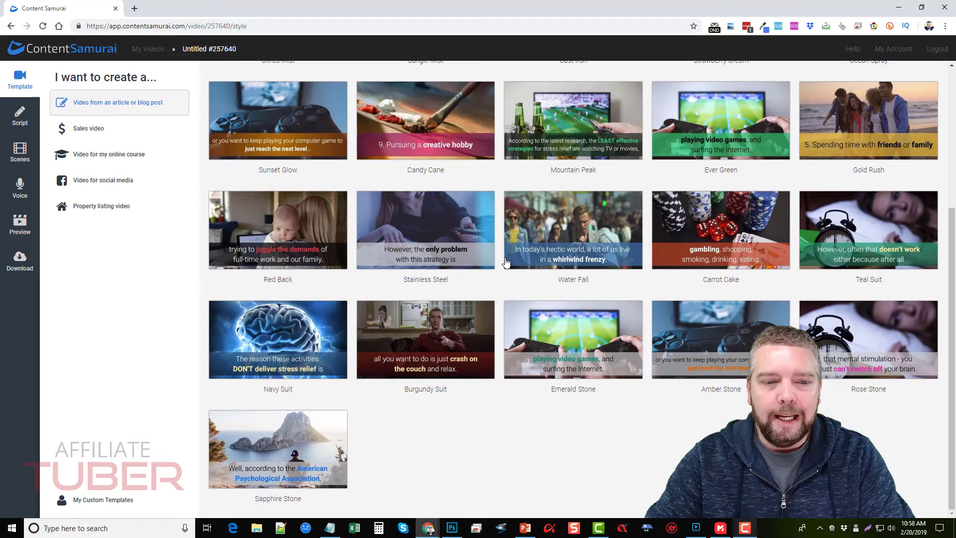
Step: Open the Sapphire Stone template and play its sample video with the sound muted
{"action": "left_click", "coordinate": [274, 439]}
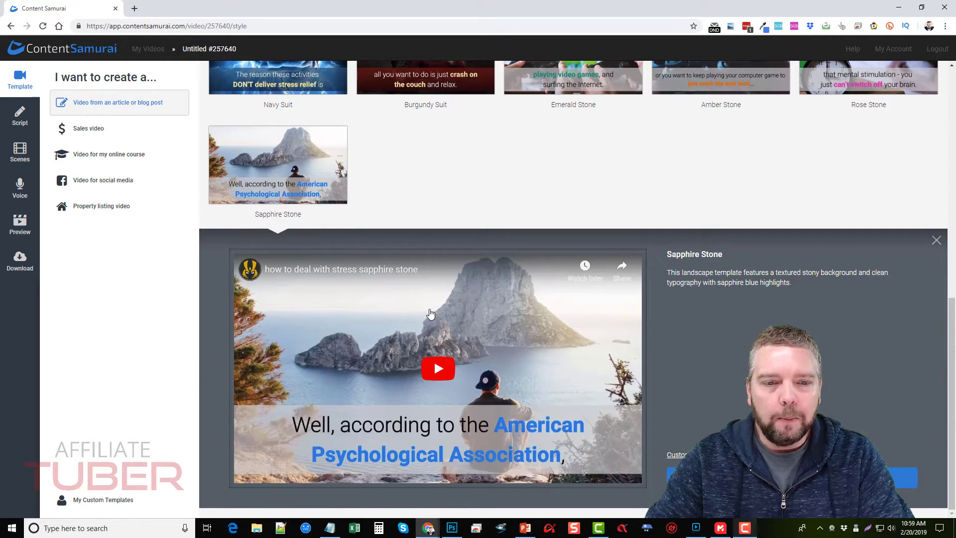
{"action": "left_click", "coordinate": [438, 368]}
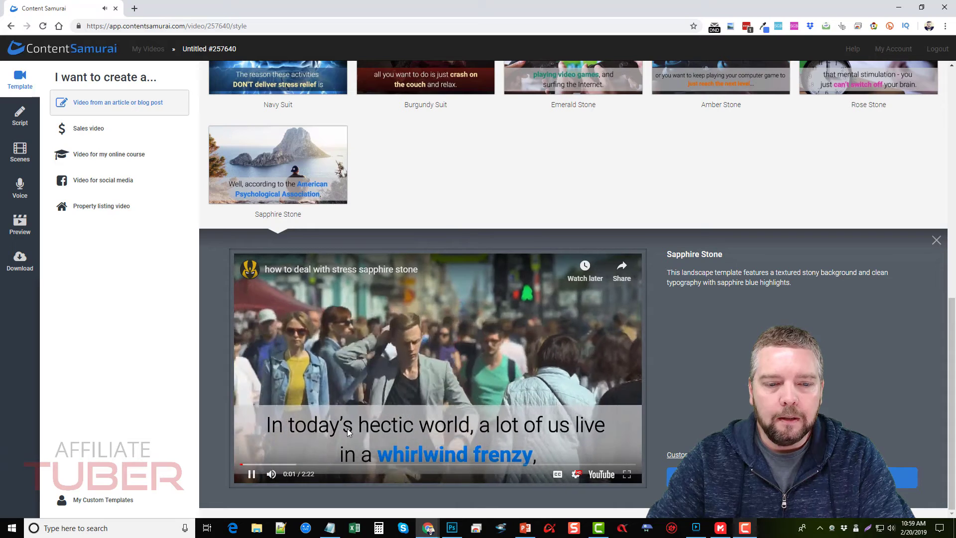
{"action": "left_click", "coordinate": [268, 465]}
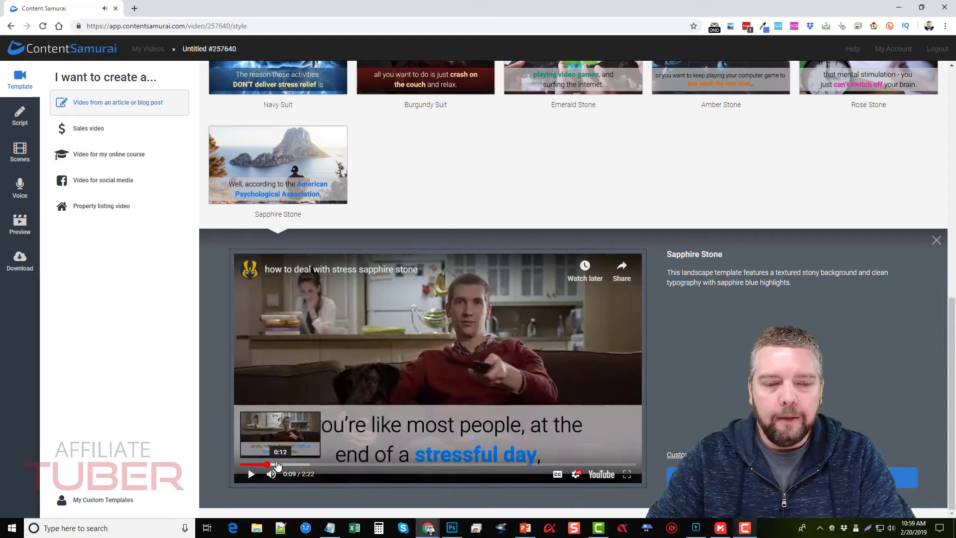
{"action": "left_click", "coordinate": [302, 465]}
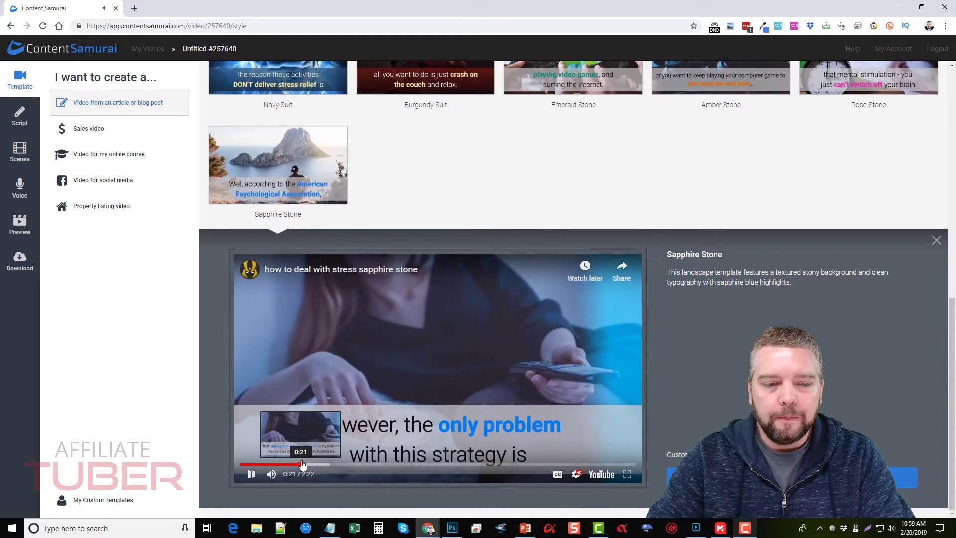
{"action": "left_click", "coordinate": [272, 473]}
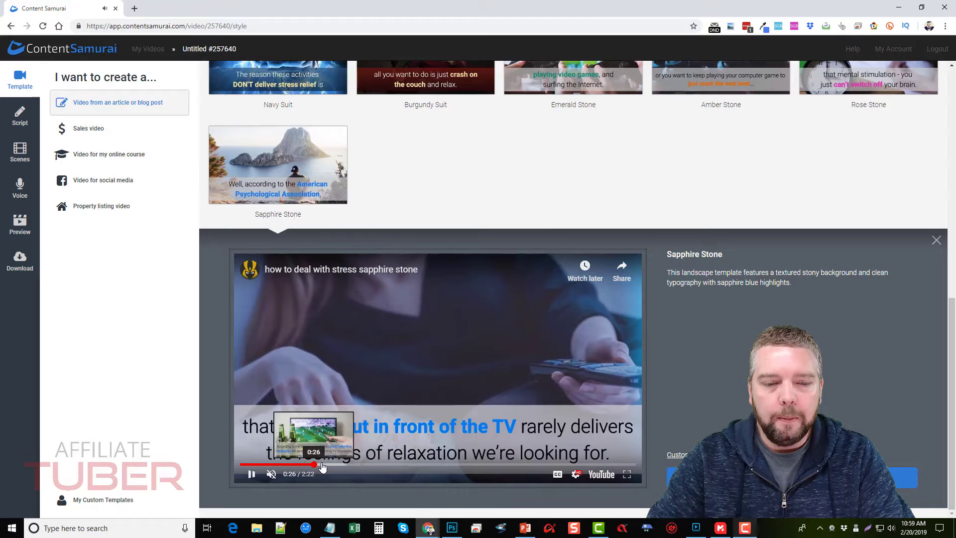
Step: Skim the rest of the Sapphire Stone sample video, skipping ahead to about 2:02
{"action": "left_click", "coordinate": [315, 465]}
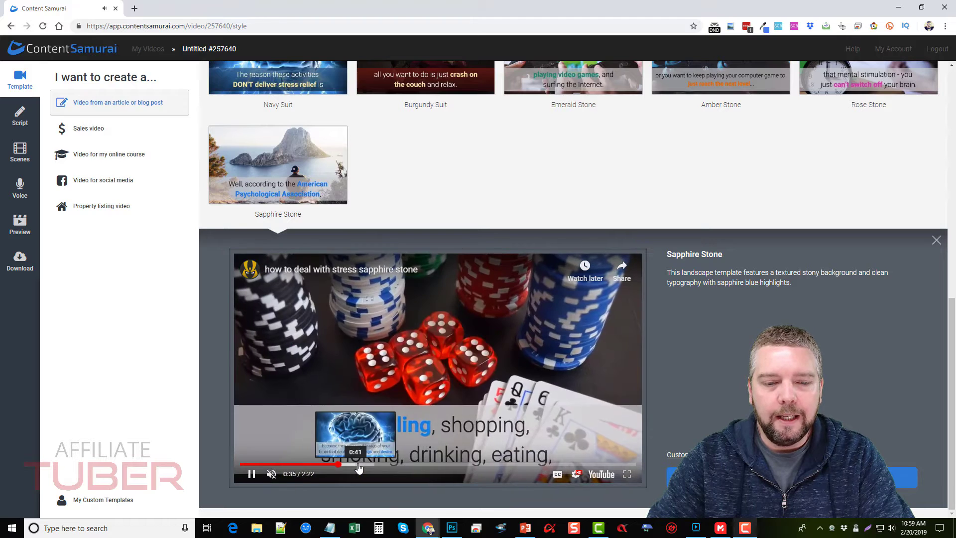
{"action": "left_click", "coordinate": [387, 464]}
{"action": "left_click", "coordinate": [427, 465]}
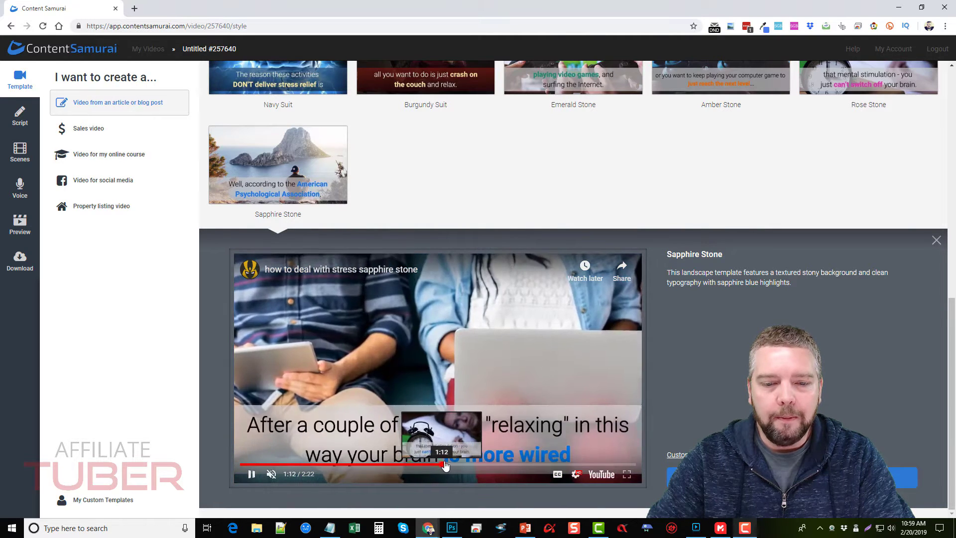
{"action": "left_click", "coordinate": [443, 464]}
{"action": "left_click", "coordinate": [465, 465]}
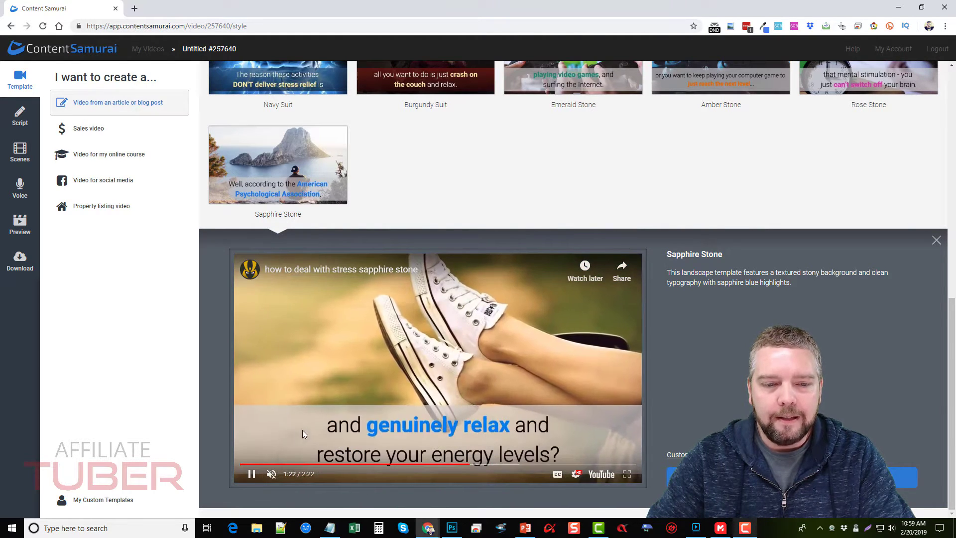
{"action": "left_click", "coordinate": [497, 465]}
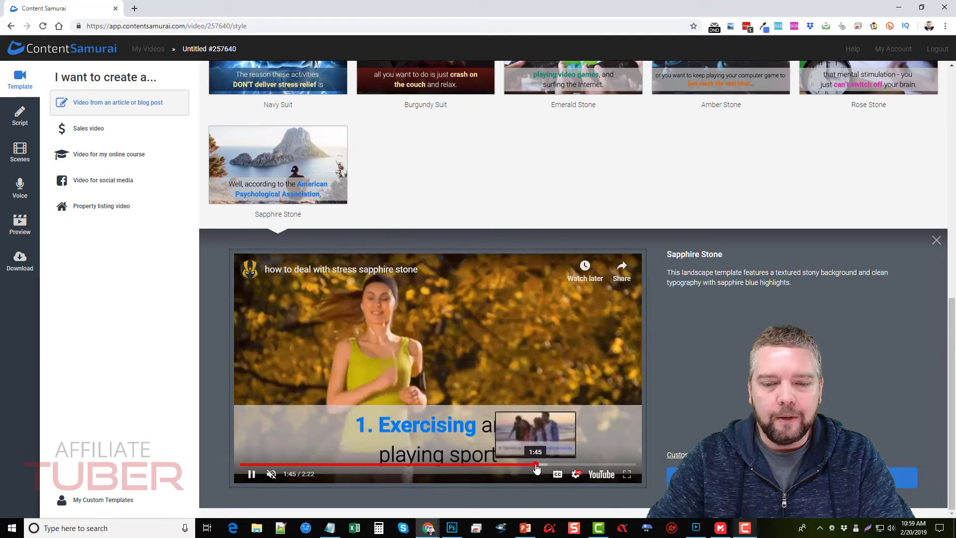
{"action": "left_click", "coordinate": [553, 465]}
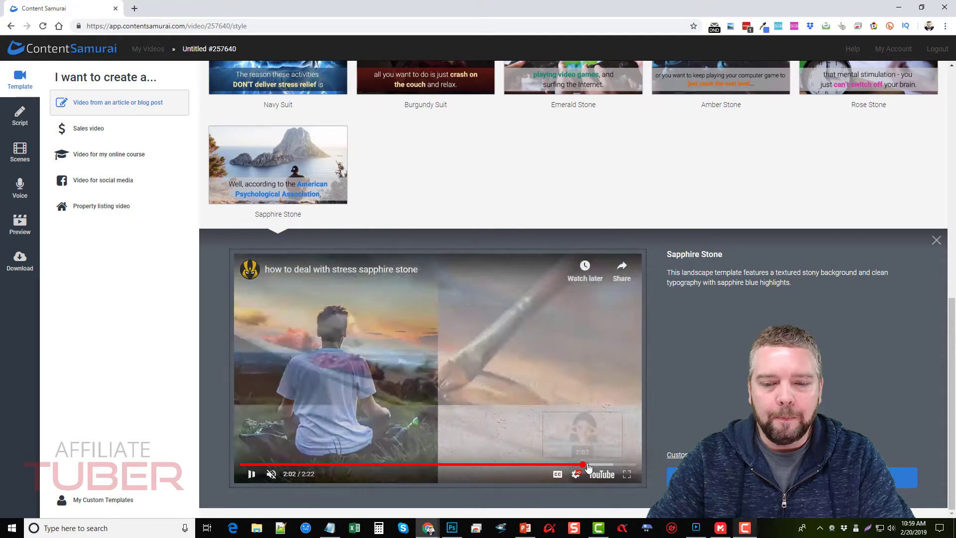
Step: Show the sales video templates and skim the Travel template's sample video to its end, closing the preview when finished
{"action": "scroll", "coordinate": [597, 349], "scroll_direction": "up", "scroll_amount": 15}
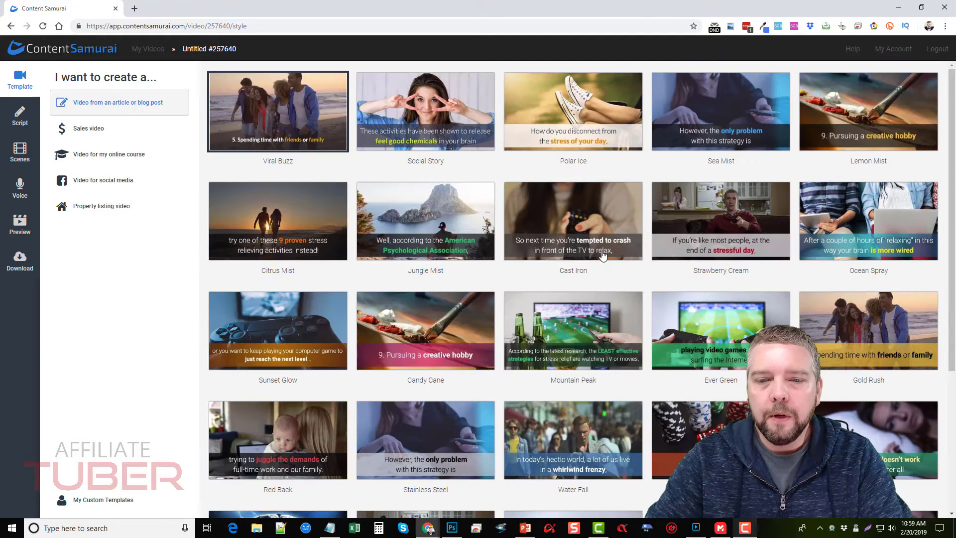
{"action": "left_click", "coordinate": [85, 130]}
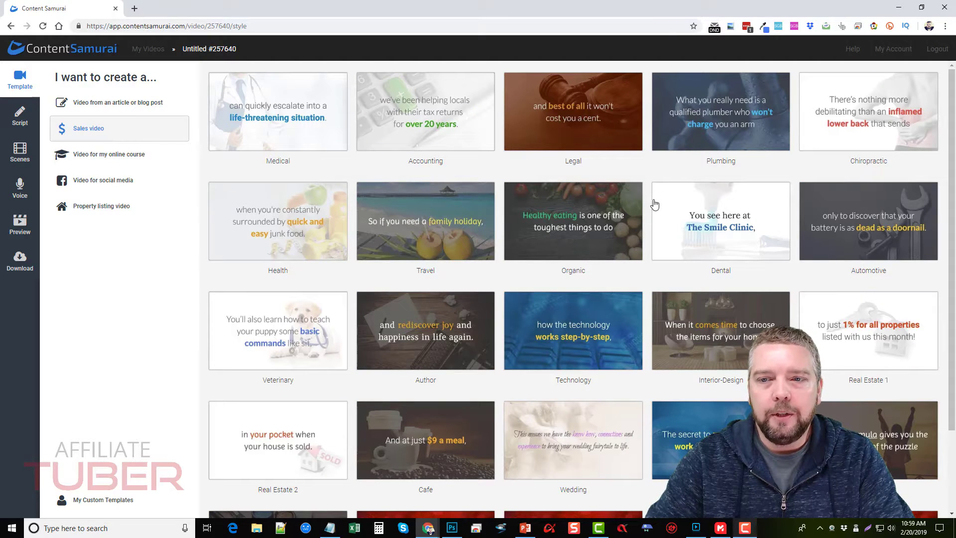
{"action": "left_click", "coordinate": [429, 220]}
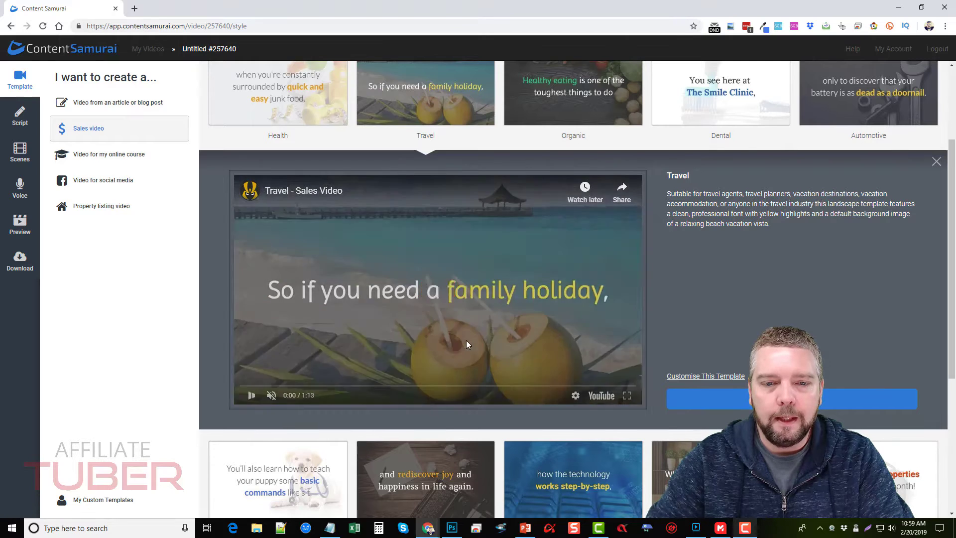
{"action": "left_click", "coordinate": [466, 340]}
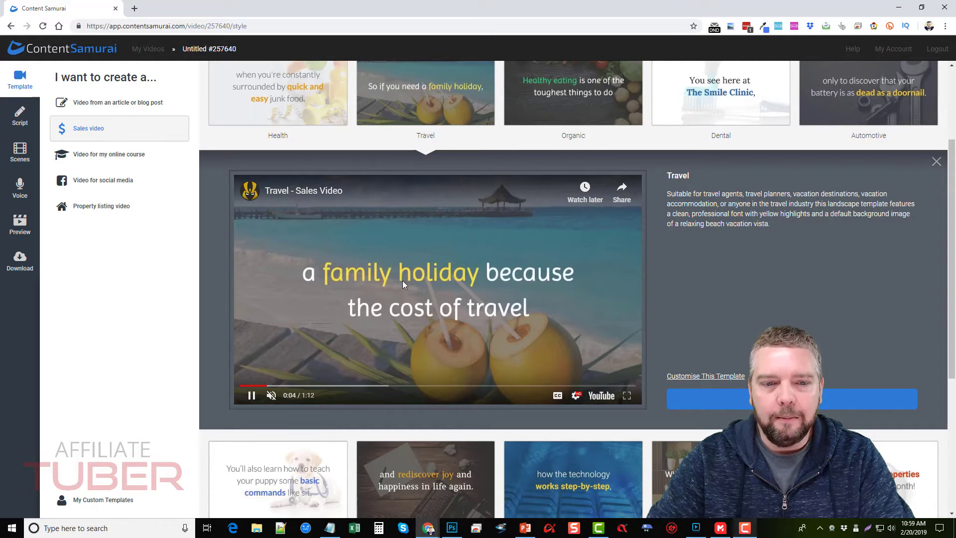
{"action": "left_click", "coordinate": [315, 386]}
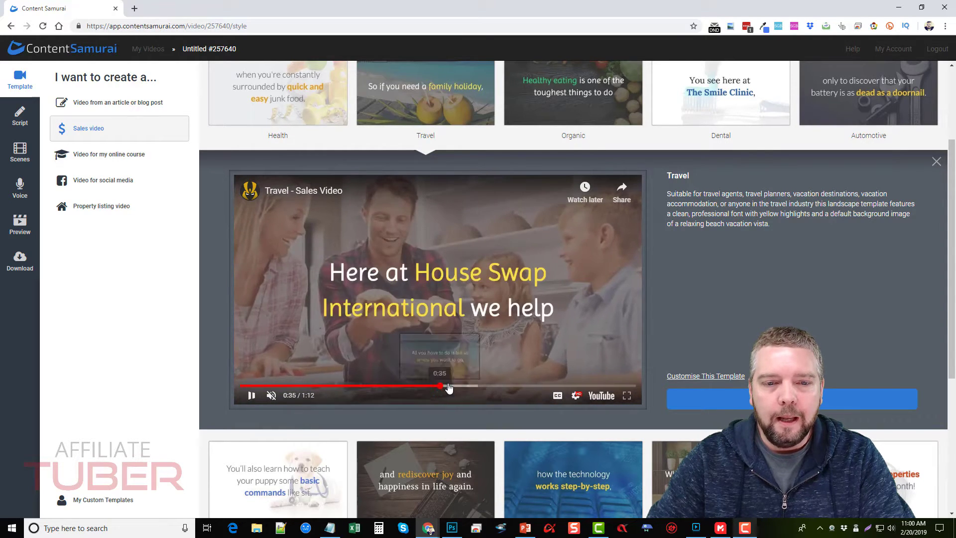
{"action": "left_click", "coordinate": [443, 386]}
{"action": "left_click", "coordinate": [534, 386]}
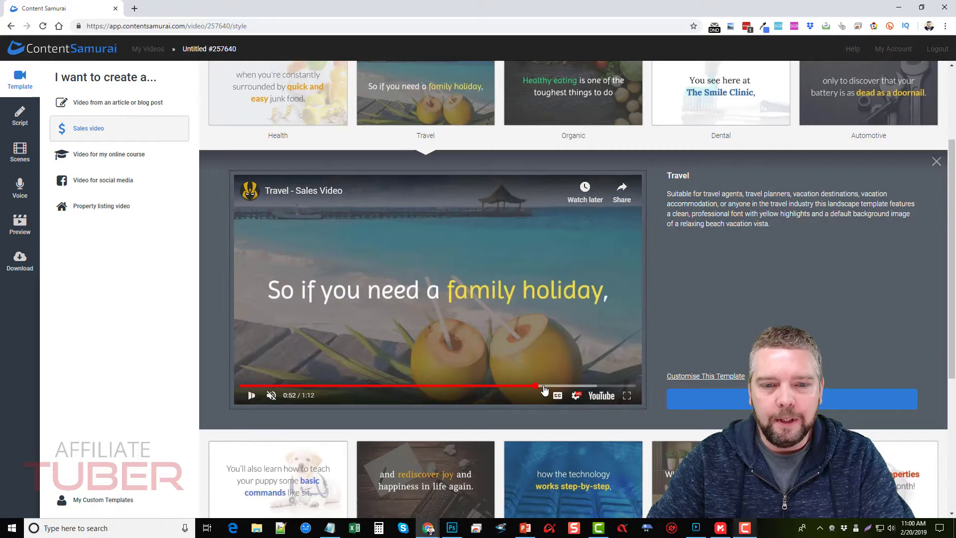
{"action": "left_click", "coordinate": [580, 386]}
{"action": "left_click", "coordinate": [616, 386]}
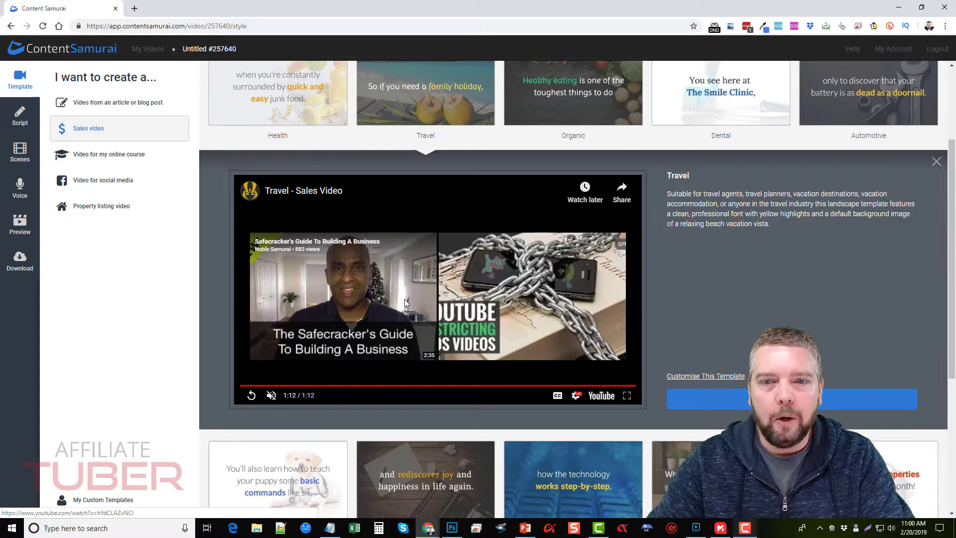
{"action": "left_click", "coordinate": [936, 162]}
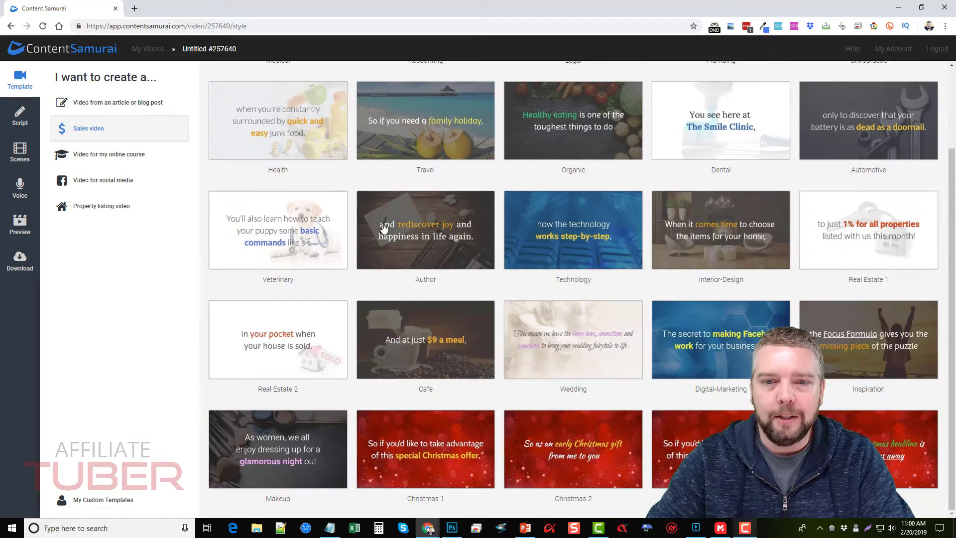
Step: Show the online course templates and skim the Strawberry Cream Course sample video to about 1:32, closing the preview when finished
{"action": "scroll", "coordinate": [383, 228], "scroll_direction": "up", "scroll_amount": 2}
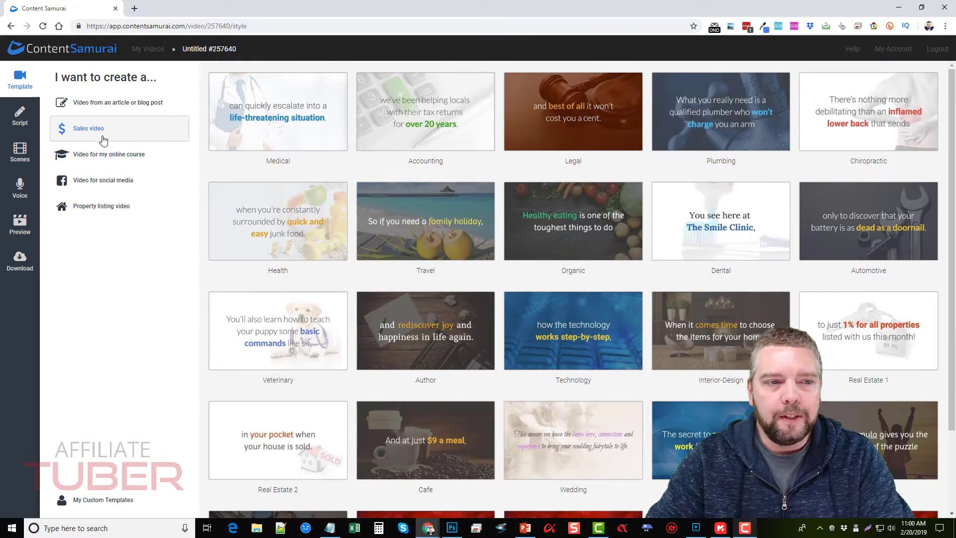
{"action": "left_click", "coordinate": [106, 156]}
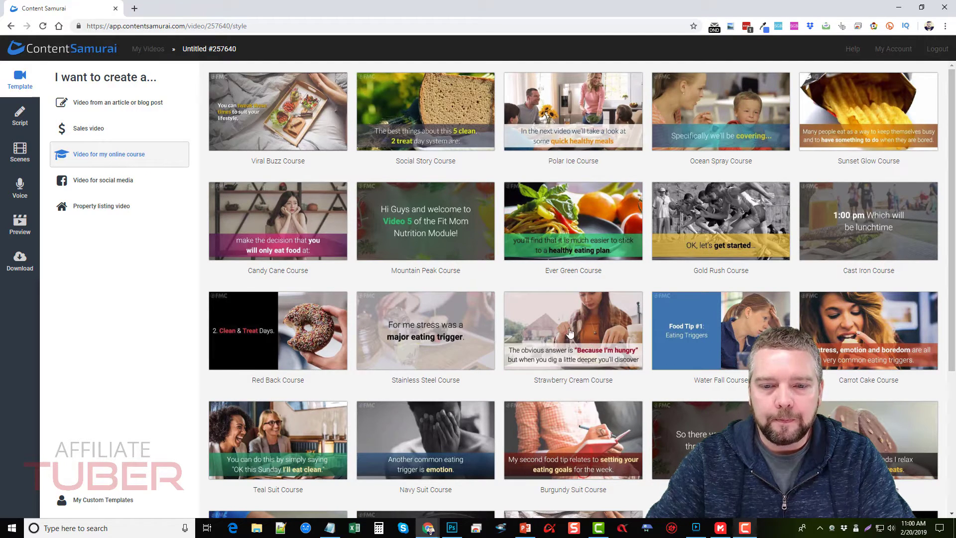
{"action": "left_click", "coordinate": [553, 327]}
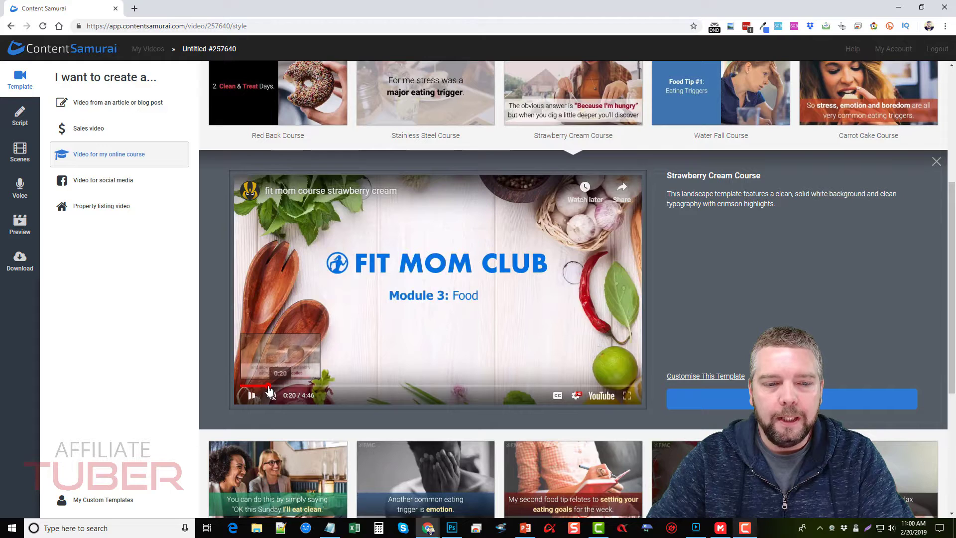
{"action": "left_click", "coordinate": [269, 386]}
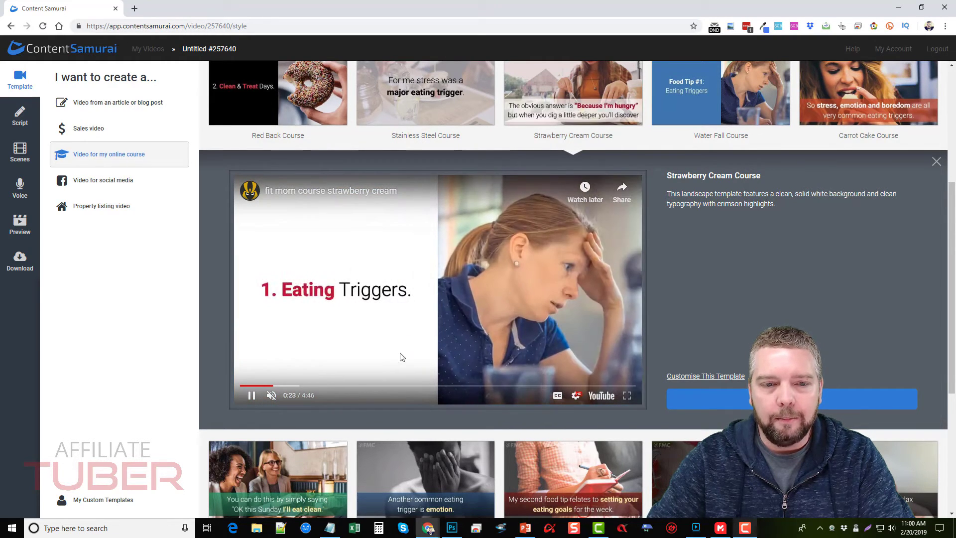
{"action": "left_click", "coordinate": [305, 386]}
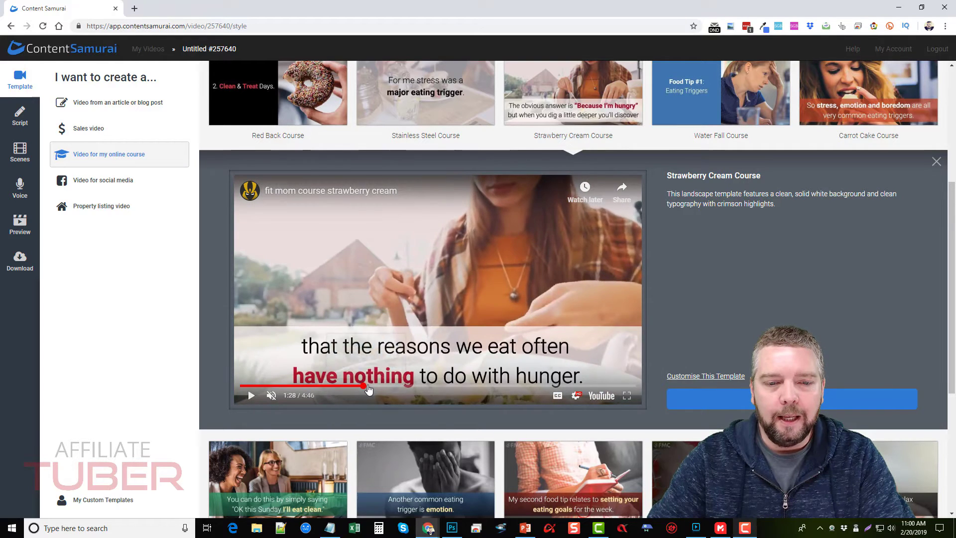
{"action": "left_click", "coordinate": [369, 389]}
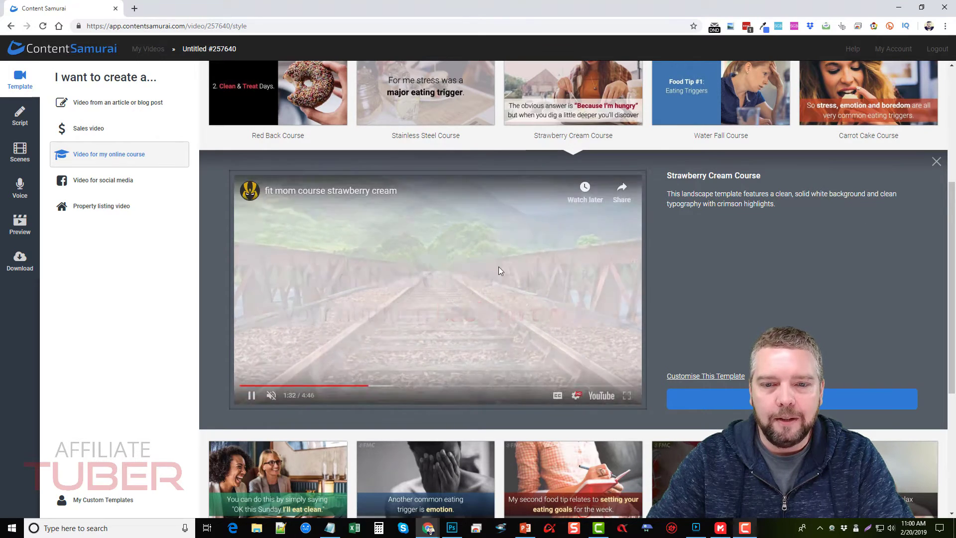
{"action": "left_click", "coordinate": [936, 162]}
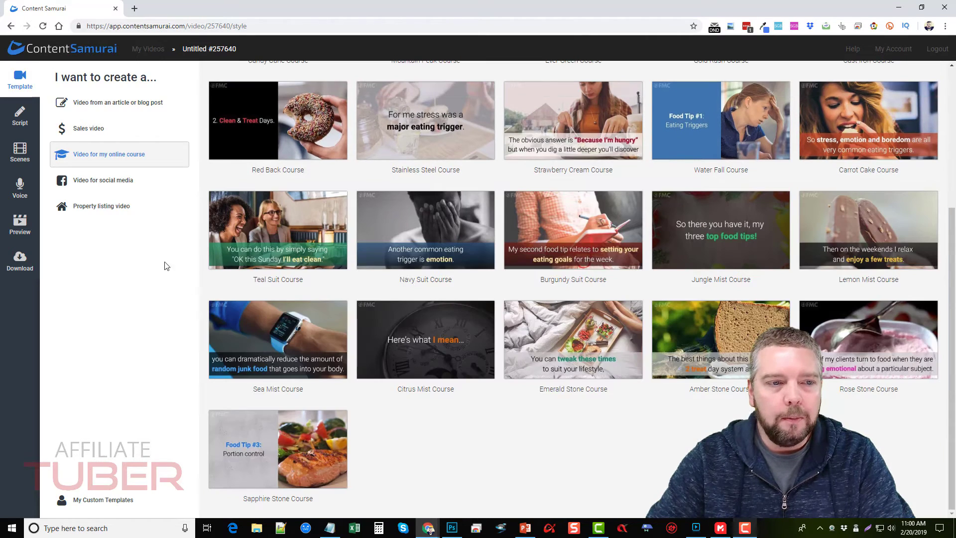
Step: Browse the templates for social media and property listing videos, and return to those for an article or blog post
{"action": "left_click", "coordinate": [109, 183]}
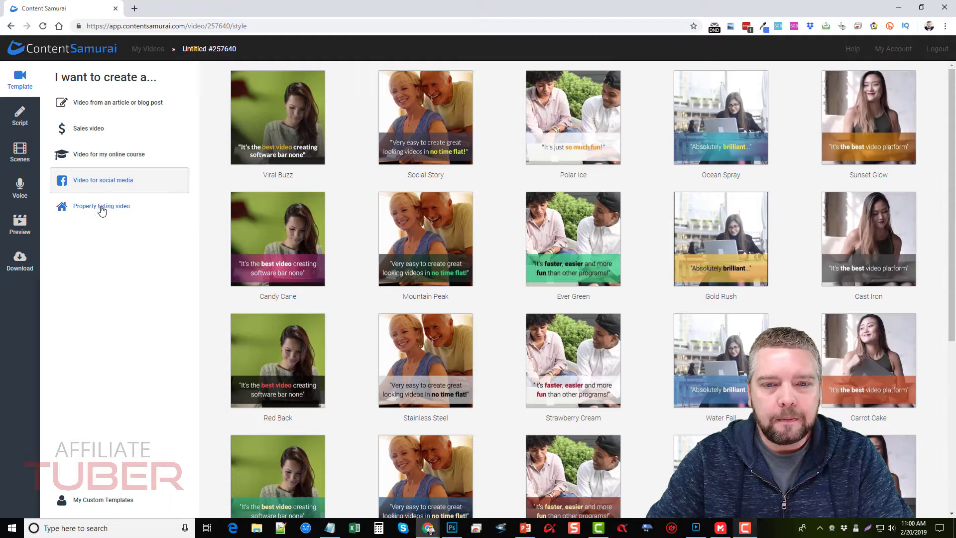
{"action": "left_click", "coordinate": [107, 207]}
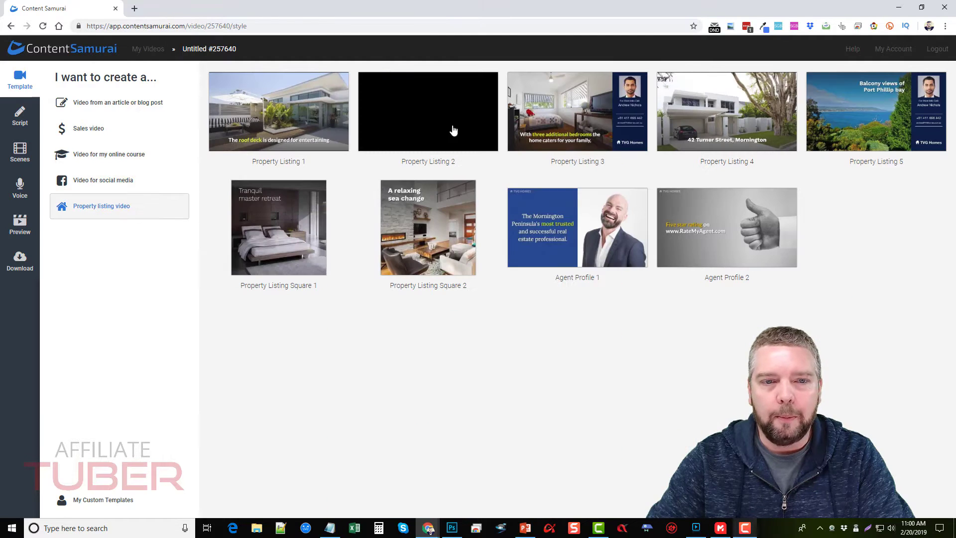
{"action": "left_click", "coordinate": [112, 104]}
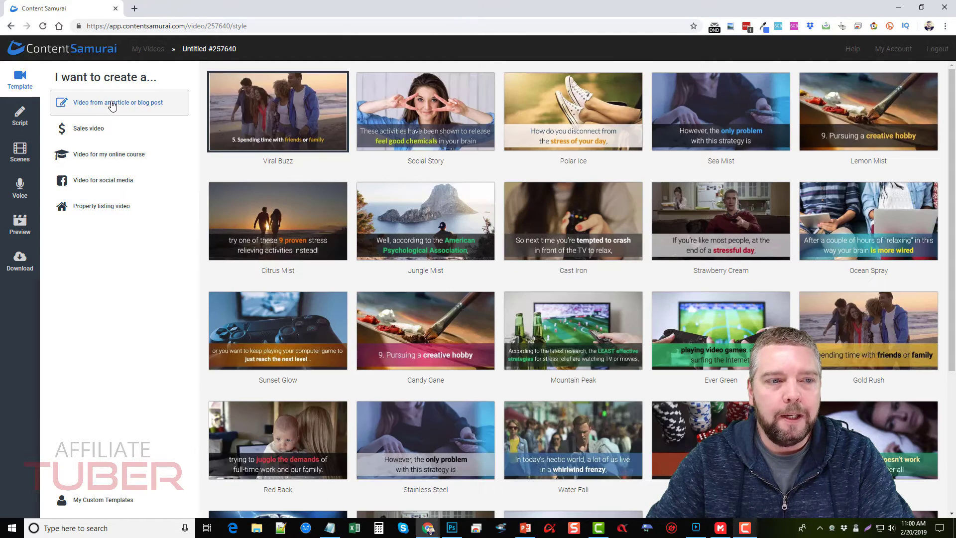
Step: Open the Viral Buzz template for customisation and name the custom template VM
{"action": "left_click", "coordinate": [277, 113]}
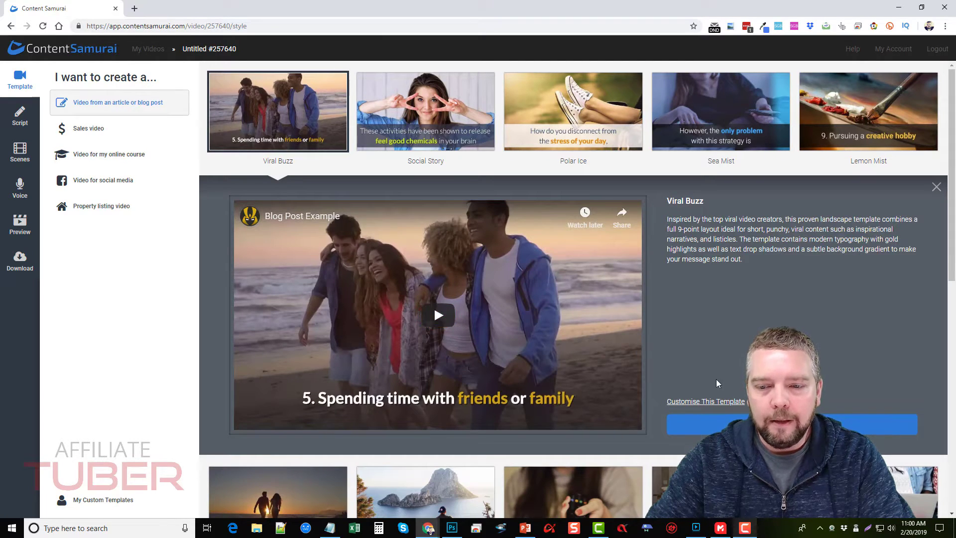
{"action": "left_click", "coordinate": [696, 404]}
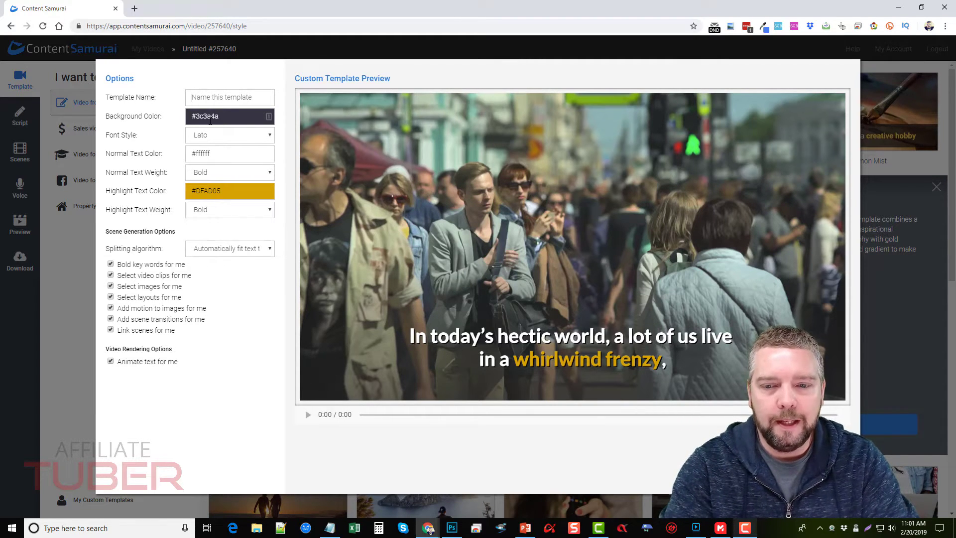
{"action": "type", "text": "V"}
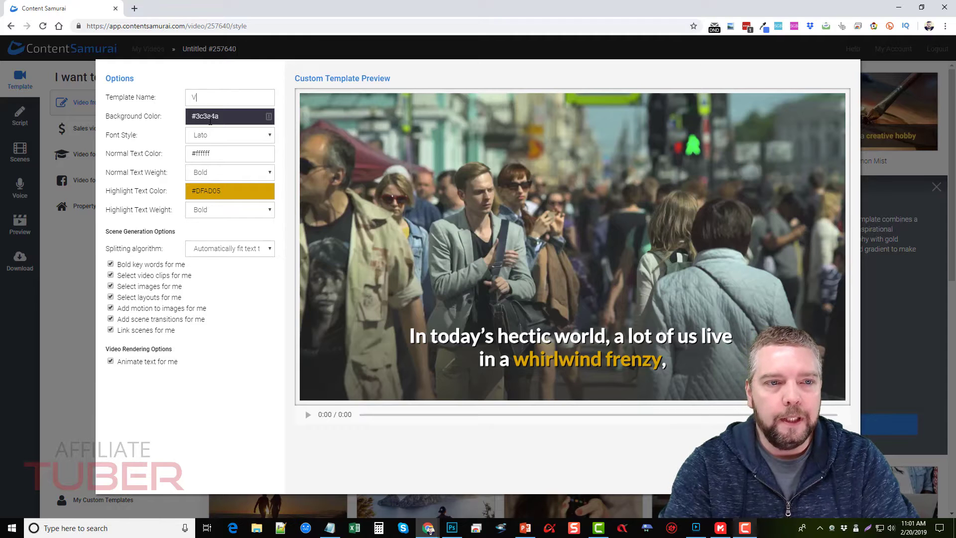
{"action": "type", "text": "M"}
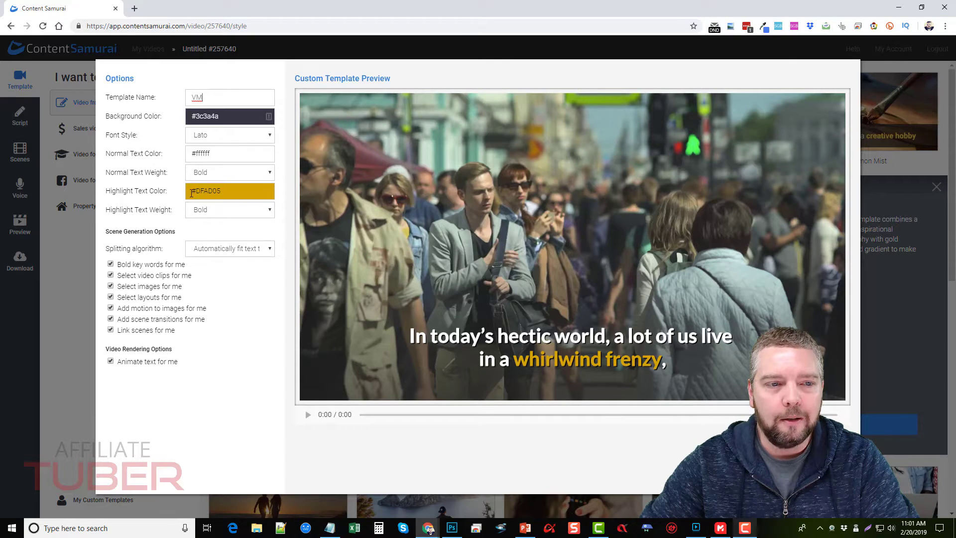
Step: Set the custom template's splitting algorithm to One slide per sentence
{"action": "left_click_drag", "start_coordinate": [192, 194], "coordinate": [250, 192]}
{"action": "left_click", "coordinate": [251, 313]}
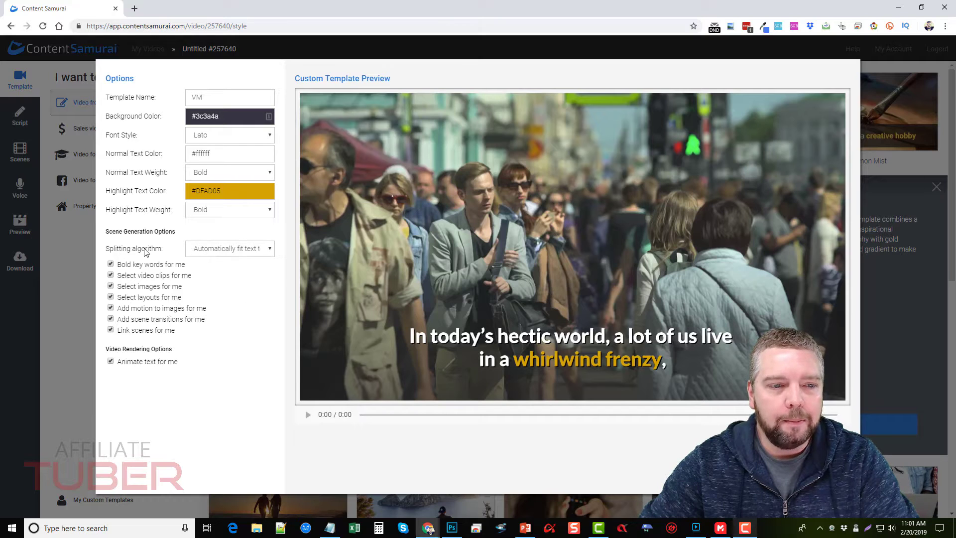
{"action": "left_click", "coordinate": [270, 253]}
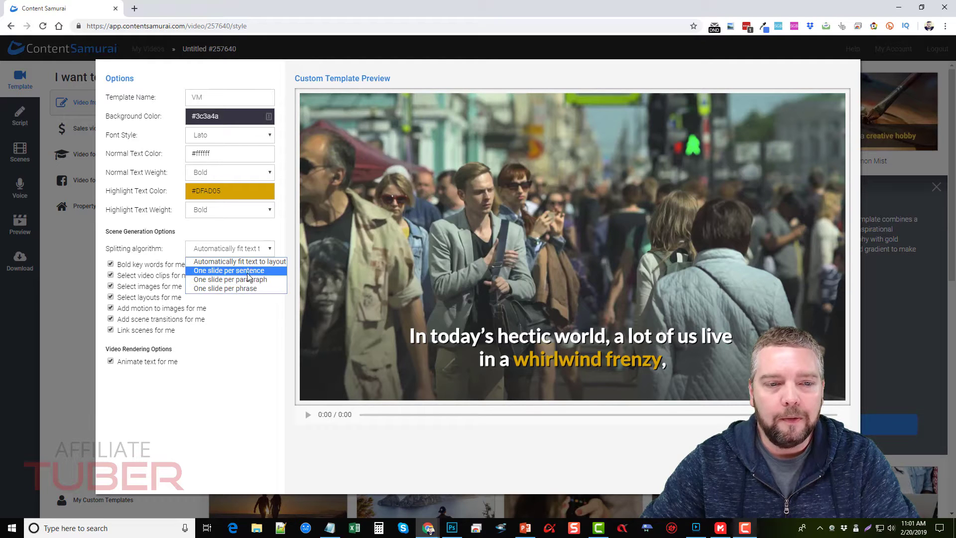
{"action": "left_click", "coordinate": [249, 272]}
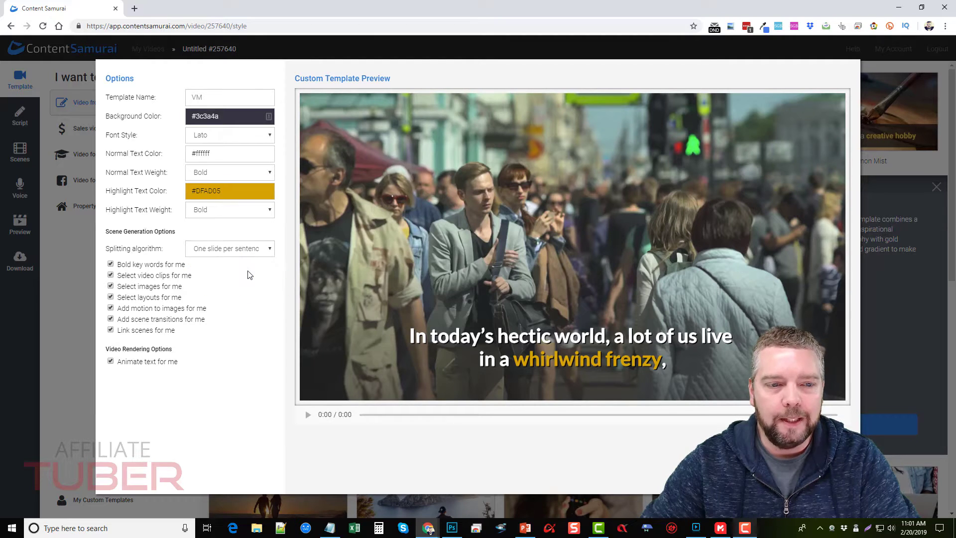
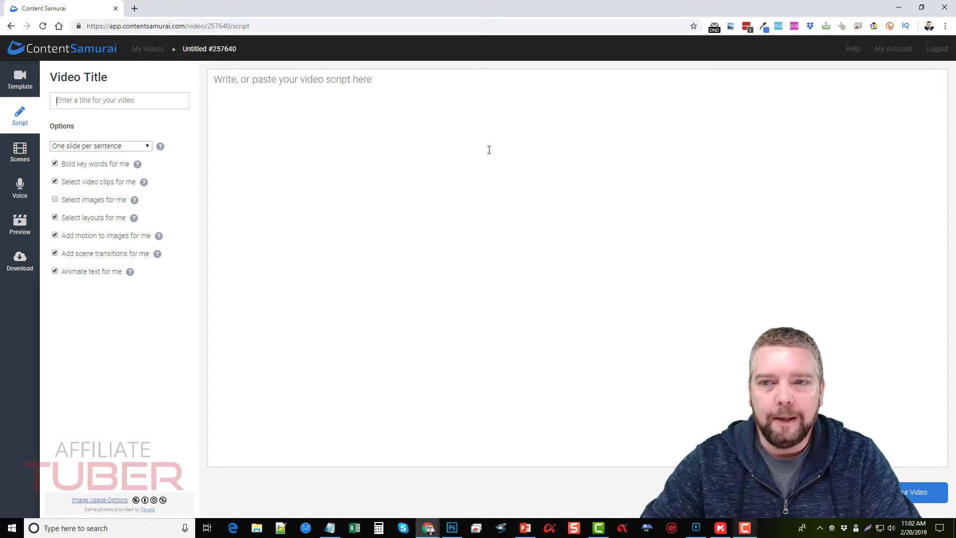
Step: Paste the copied video marketing script and separate its opening question from the following text with a blank line
{"action": "right_click", "coordinate": [327, 83]}
{"action": "left_click", "coordinate": [358, 162]}
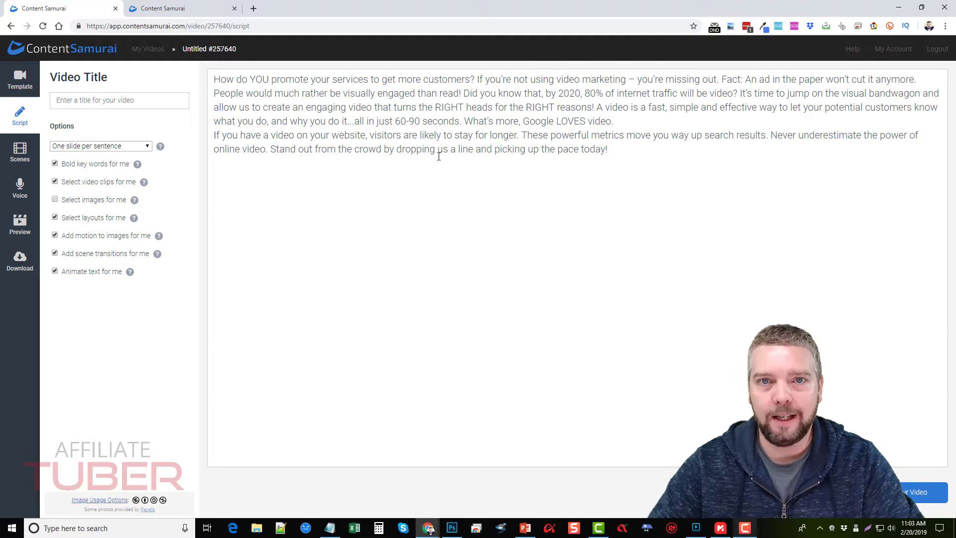
{"action": "left_click", "coordinate": [477, 81]}
{"action": "key", "text": "Return"}
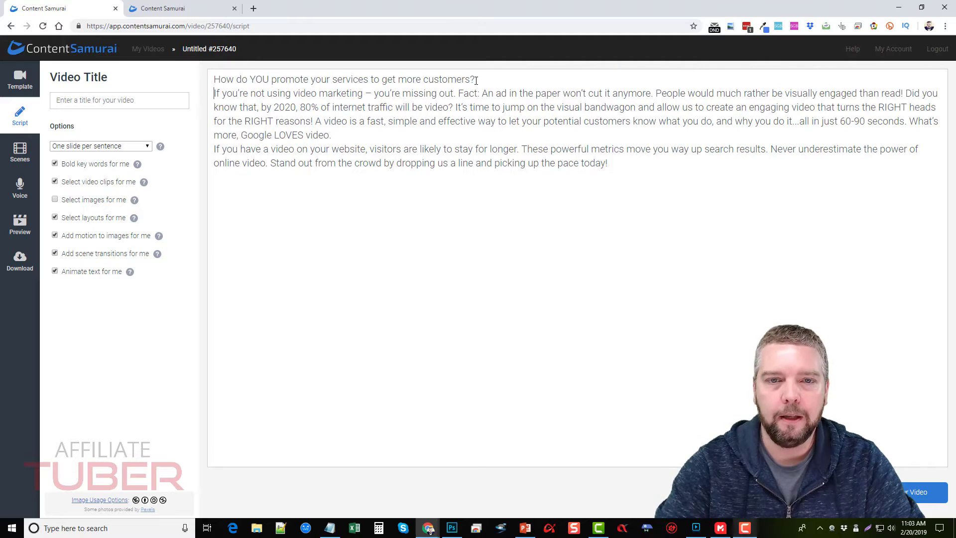
{"action": "key", "text": "Return"}
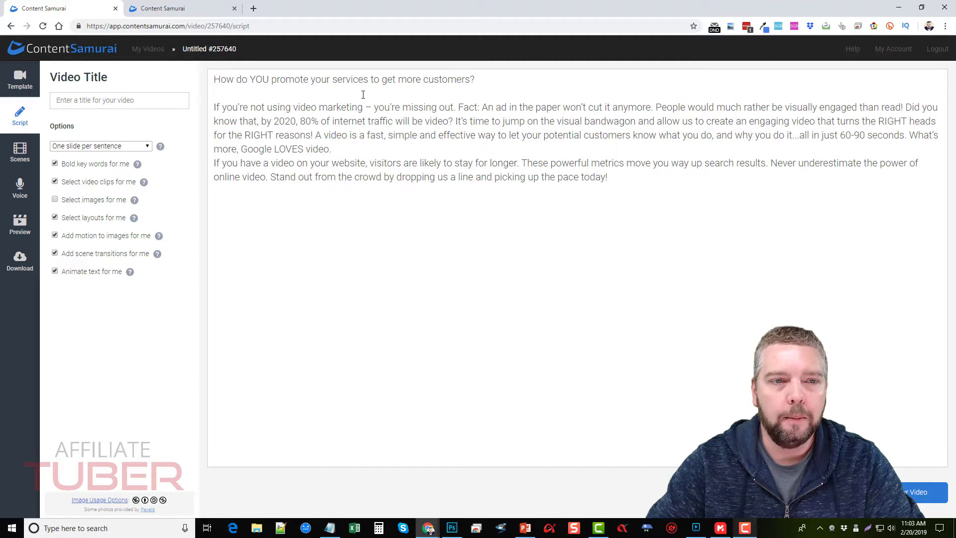
Step: Insert blank lines in the script after "you're missing out.", "visually engaged than read!" and "internet traffic will be video?"
{"action": "left_click", "coordinate": [457, 107]}
{"action": "key", "text": "Return"}
{"action": "key", "text": "Return"}
{"action": "left_click", "coordinate": [659, 135]}
{"action": "key", "text": "Return"}
{"action": "key", "text": "Return"}
{"action": "left_click", "coordinate": [489, 163]}
{"action": "key", "text": "Return"}
{"action": "key", "text": "Return"}
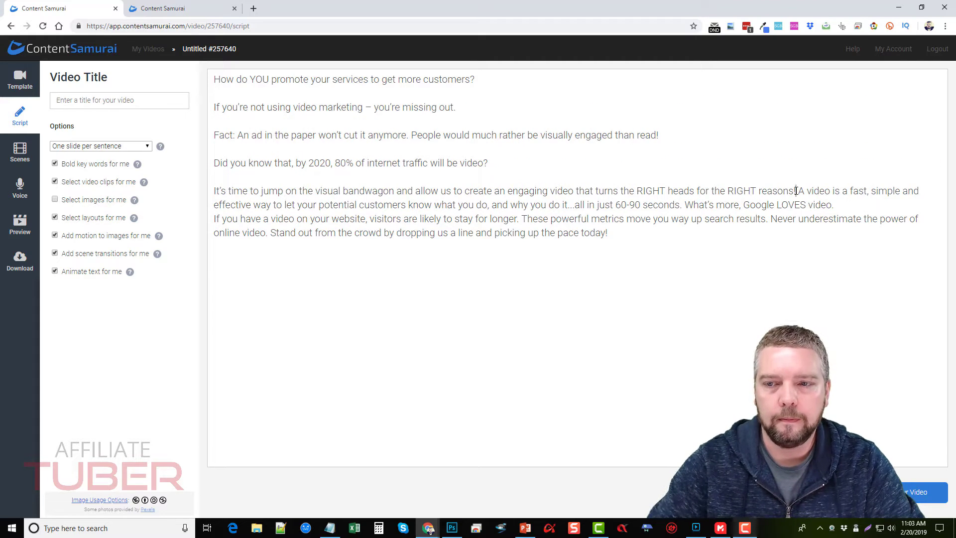
Step: Insert blank lines in the script after "RIGHT reasons!", "60-90 seconds.", "Google LOVES video." and "stay for longer."
{"action": "left_click", "coordinate": [796, 191]}
{"action": "key", "text": "Return"}
{"action": "key", "text": "Return"}
{"action": "left_click", "coordinate": [805, 219]}
{"action": "key", "text": "Return"}
{"action": "key", "text": "Return"}
{"action": "left_click", "coordinate": [364, 247]}
{"action": "key", "text": "Return"}
{"action": "key", "text": "Return"}
{"action": "left_click", "coordinate": [520, 275]}
{"action": "key", "text": "Return"}
{"action": "key", "text": "Return"}
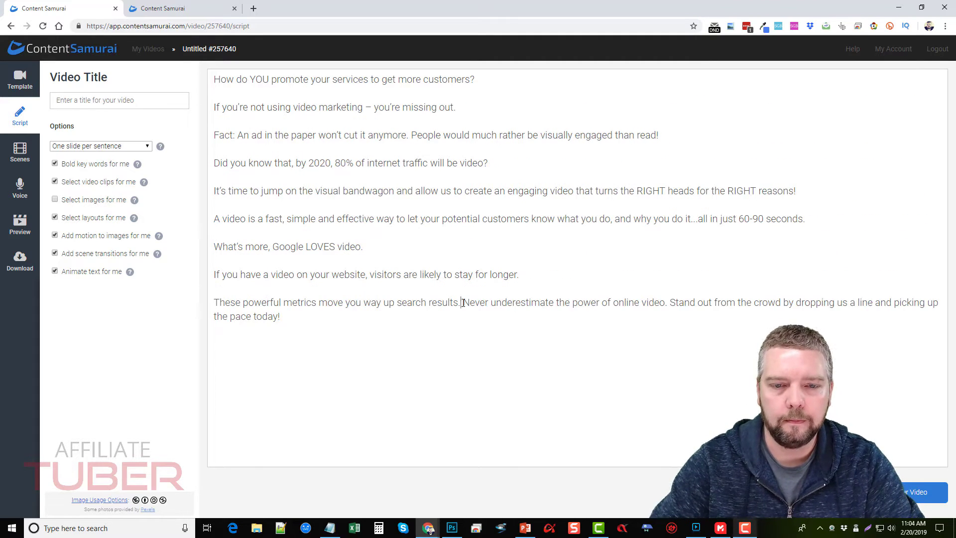
Step: Insert blank lines after "search results." and "power of online video.", and generate the video's scenes from the finished script
{"action": "left_click", "coordinate": [461, 302]}
{"action": "key", "text": "Return"}
{"action": "key", "text": "Return"}
{"action": "key", "text": "Return"}
{"action": "key", "text": "Return"}
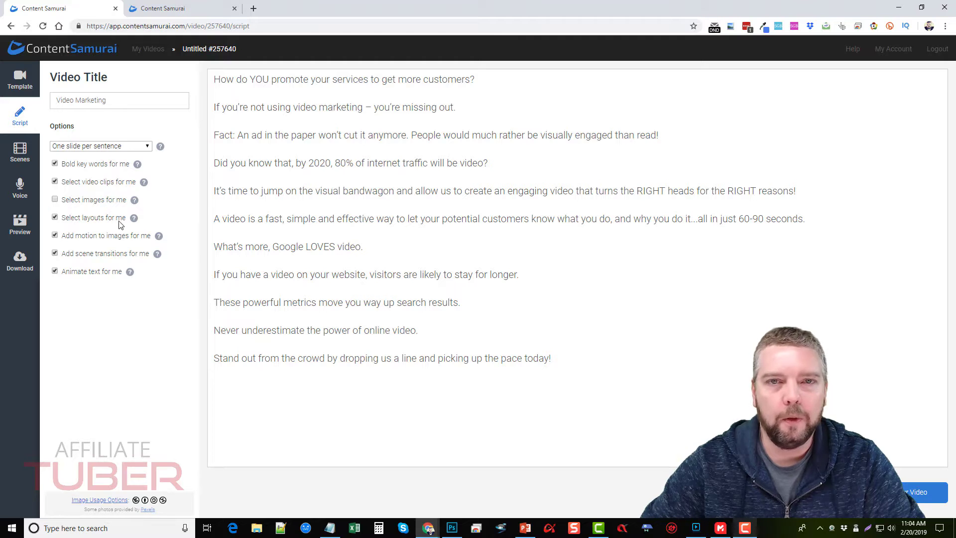
{"action": "mouse_move", "coordinate": [133, 223]}
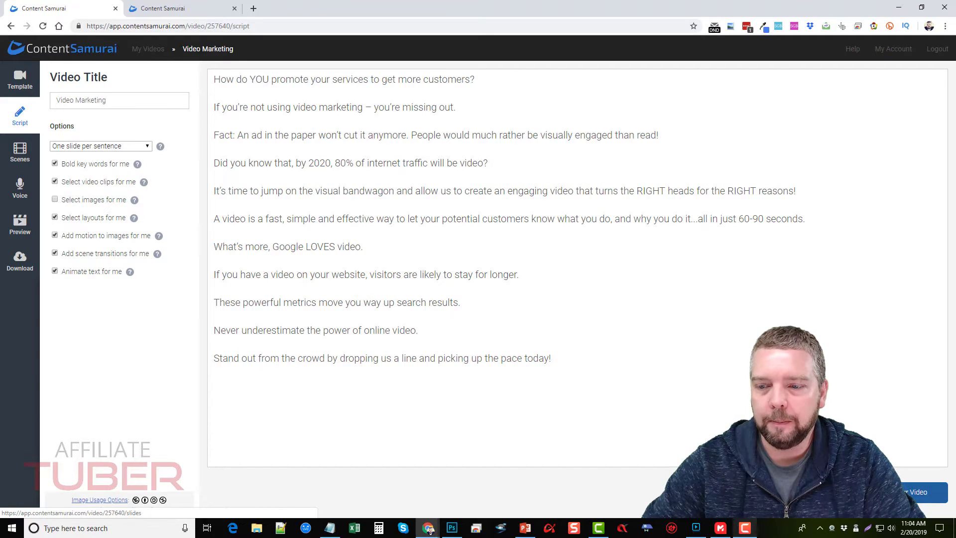
{"action": "left_click", "coordinate": [20, 152]}
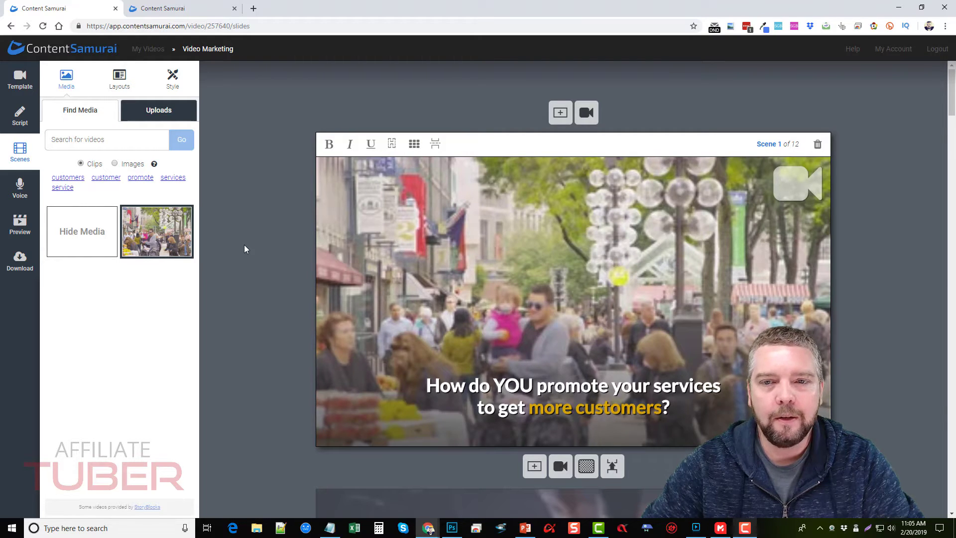
Step: Review the caption and background clip of every generated scene, from scene 1 through scene 12
{"action": "left_click_drag", "start_coordinate": [951, 91], "coordinate": [951, 98]}
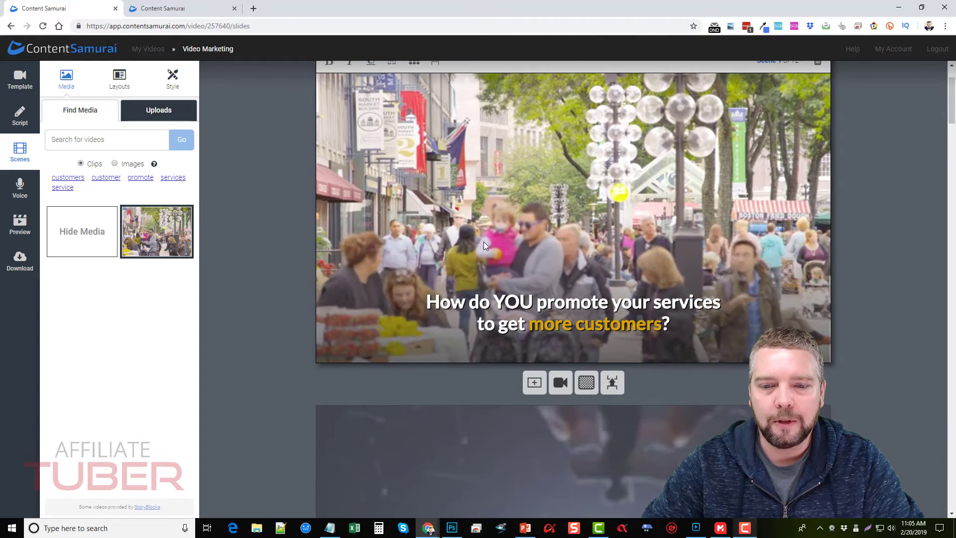
{"action": "scroll", "coordinate": [424, 299], "scroll_direction": "down", "scroll_amount": 5}
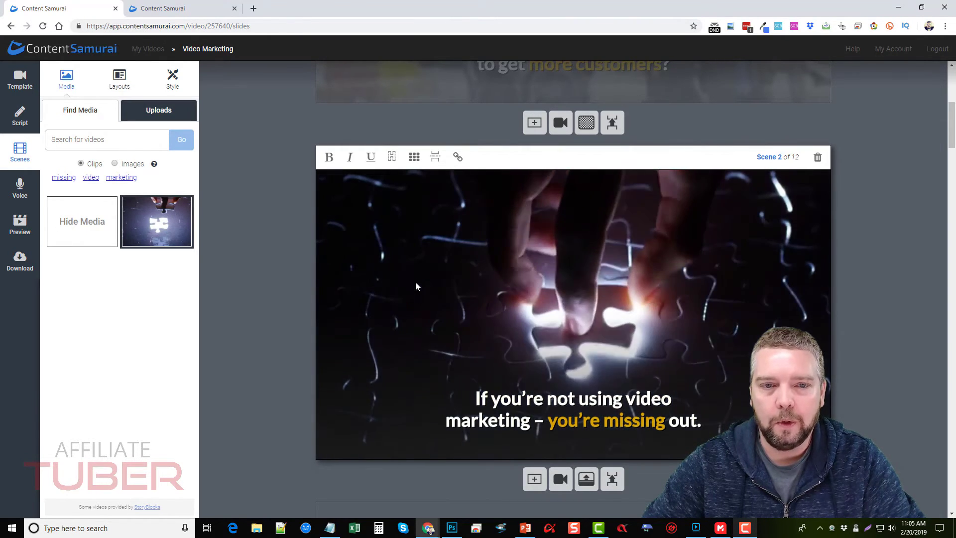
{"action": "scroll", "coordinate": [384, 288], "scroll_direction": "down", "scroll_amount": 2}
{"action": "scroll", "coordinate": [386, 289], "scroll_direction": "down", "scroll_amount": 5}
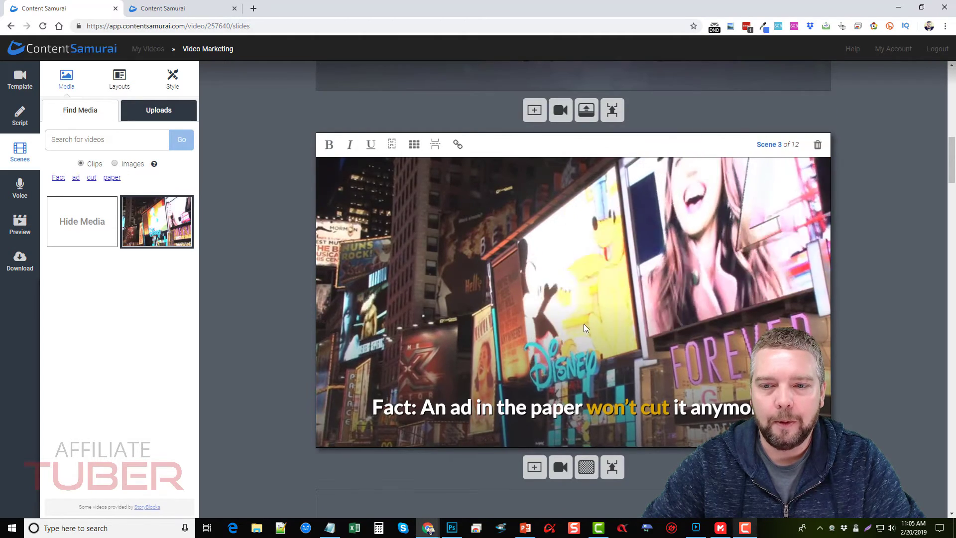
{"action": "scroll", "coordinate": [468, 331], "scroll_direction": "down", "scroll_amount": 8}
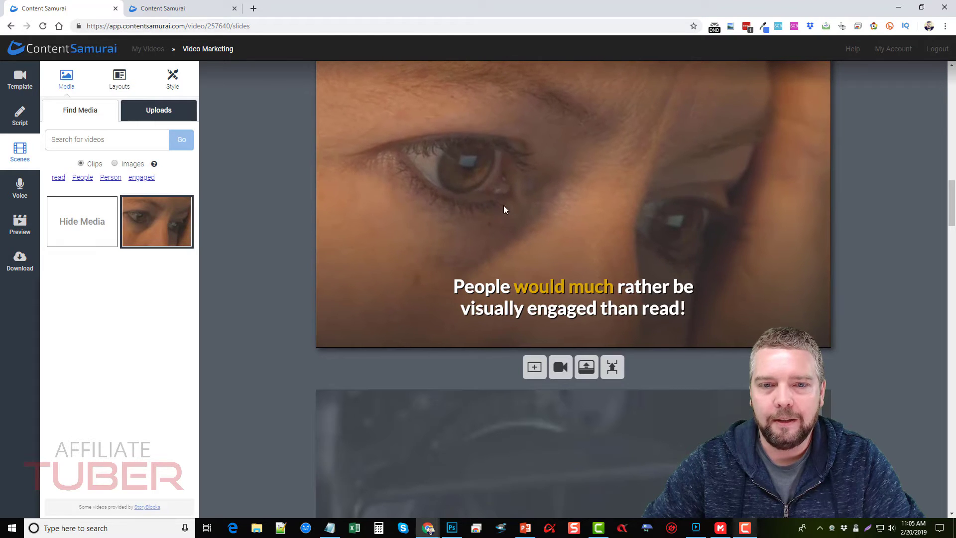
{"action": "scroll", "coordinate": [419, 286], "scroll_direction": "down", "scroll_amount": 7}
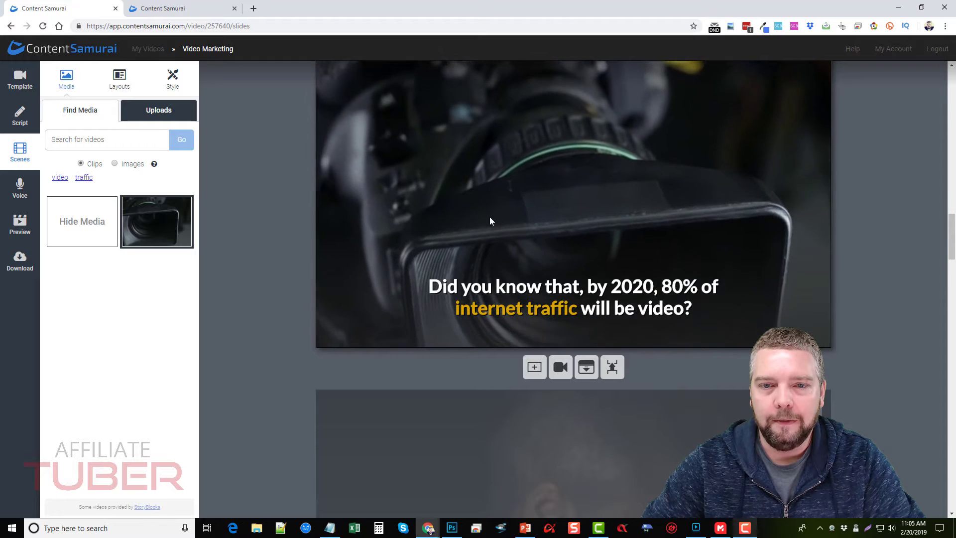
{"action": "scroll", "coordinate": [384, 271], "scroll_direction": "down", "scroll_amount": 5}
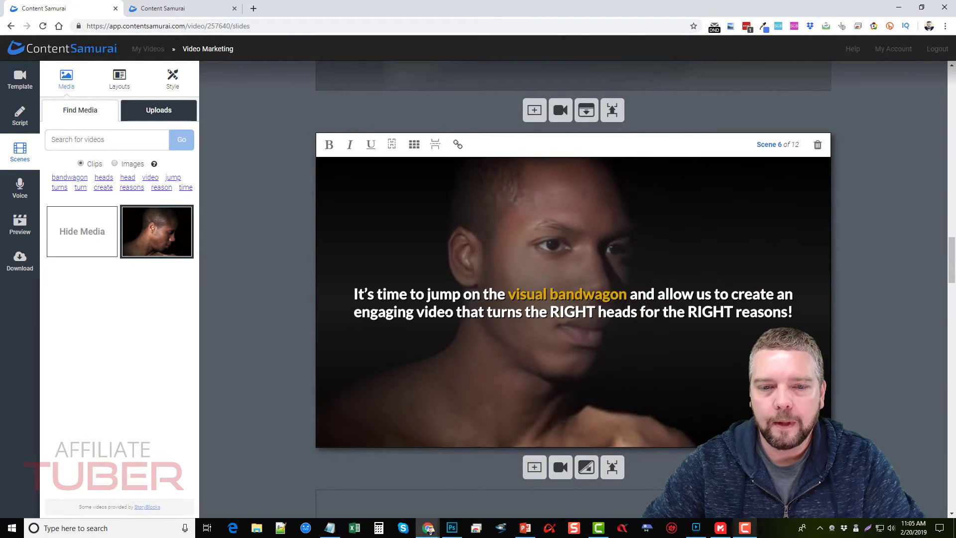
{"action": "scroll", "coordinate": [579, 351], "scroll_direction": "down", "scroll_amount": 10}
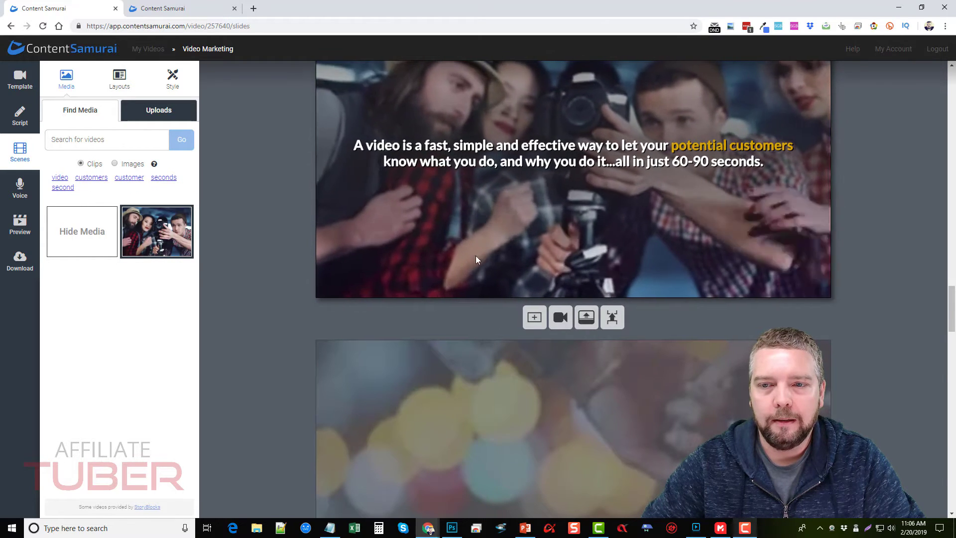
{"action": "scroll", "coordinate": [449, 269], "scroll_direction": "down", "scroll_amount": 2}
{"action": "scroll", "coordinate": [473, 299], "scroll_direction": "down", "scroll_amount": 2}
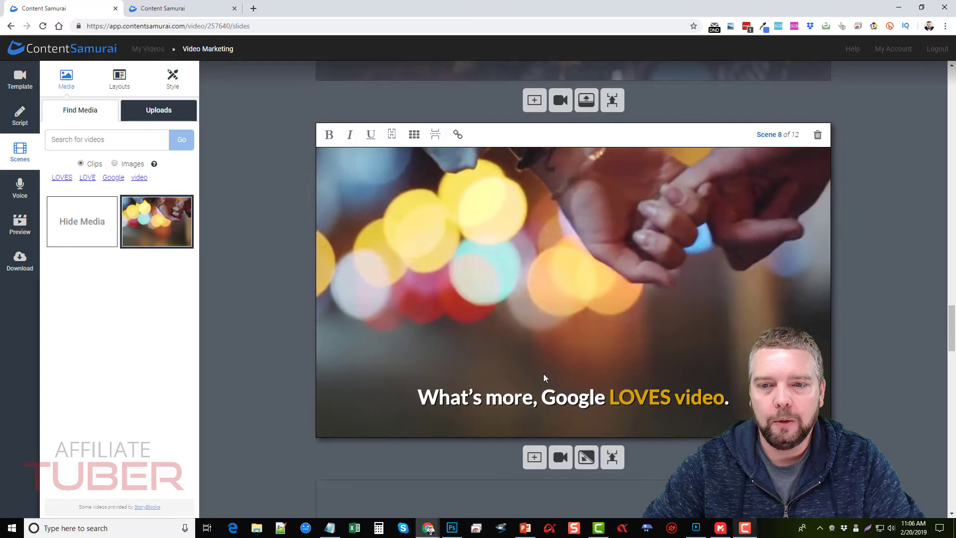
{"action": "scroll", "coordinate": [499, 318], "scroll_direction": "down", "scroll_amount": 6}
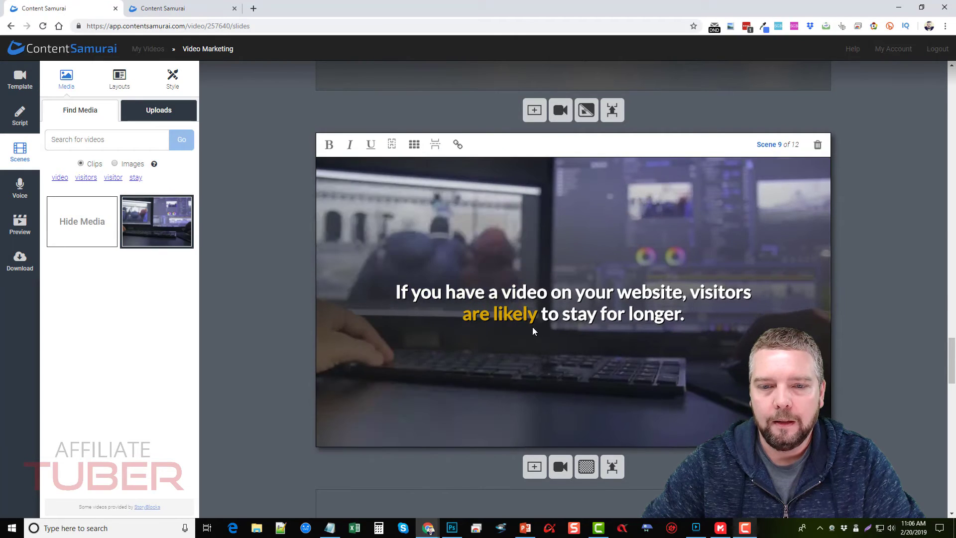
{"action": "scroll", "coordinate": [530, 329], "scroll_direction": "down", "scroll_amount": 5}
{"action": "scroll", "coordinate": [545, 367], "scroll_direction": "down", "scroll_amount": 3}
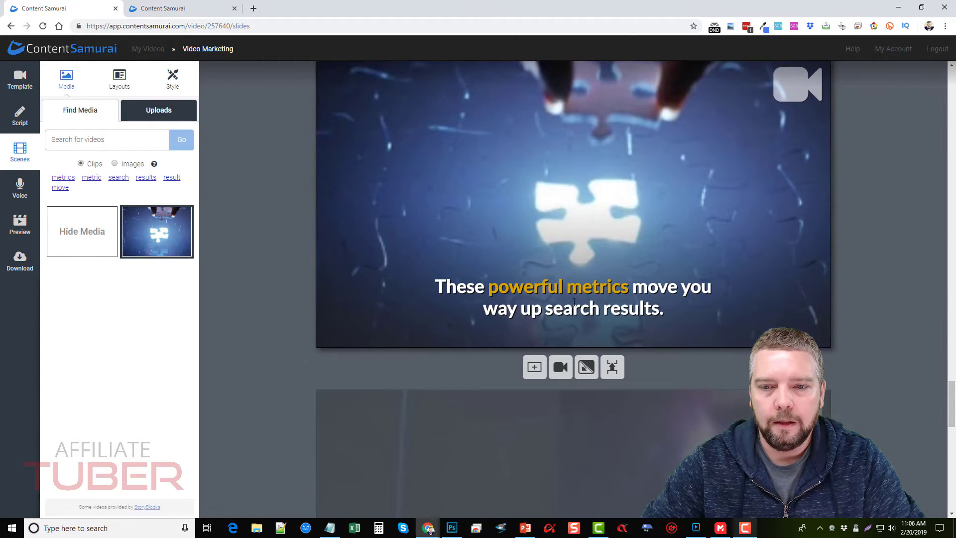
{"action": "scroll", "coordinate": [604, 207], "scroll_direction": "up", "scroll_amount": 1}
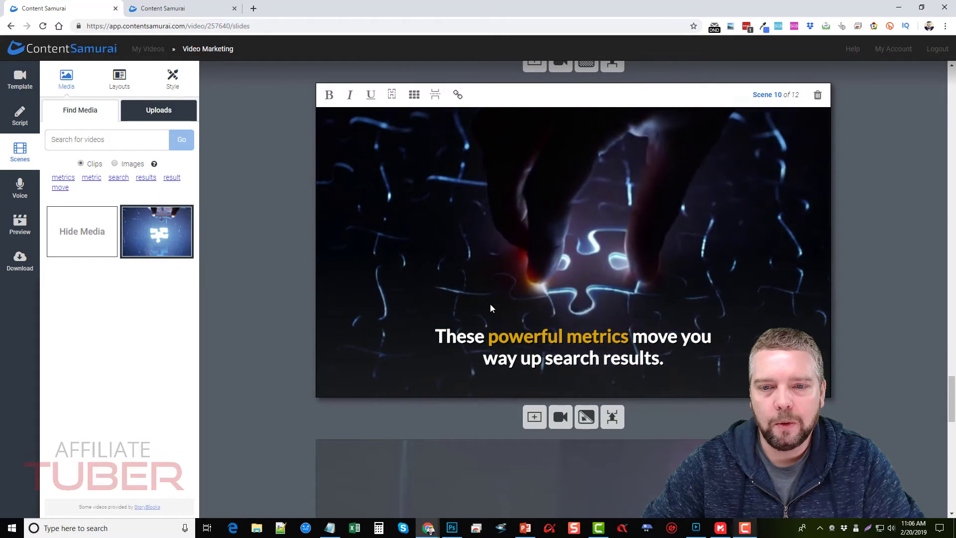
{"action": "scroll", "coordinate": [490, 304], "scroll_direction": "down", "scroll_amount": 6}
{"action": "scroll", "coordinate": [632, 325], "scroll_direction": "down", "scroll_amount": 6}
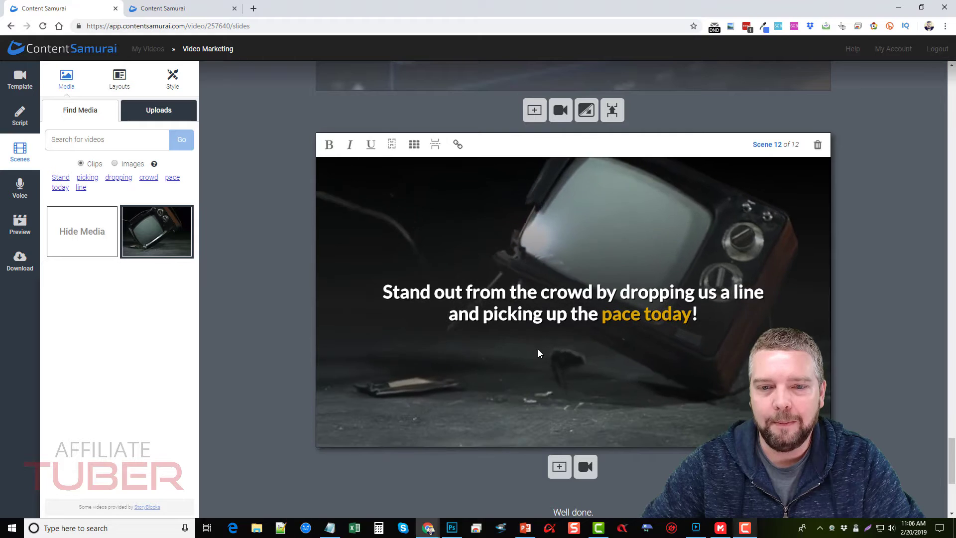
Step: Return to scene 10, "These powerful metrics move you way up search results", and search the video clips for "search results"
{"action": "scroll", "coordinate": [537, 349], "scroll_direction": "up", "scroll_amount": 3}
{"action": "scroll", "coordinate": [536, 353], "scroll_direction": "up", "scroll_amount": 6}
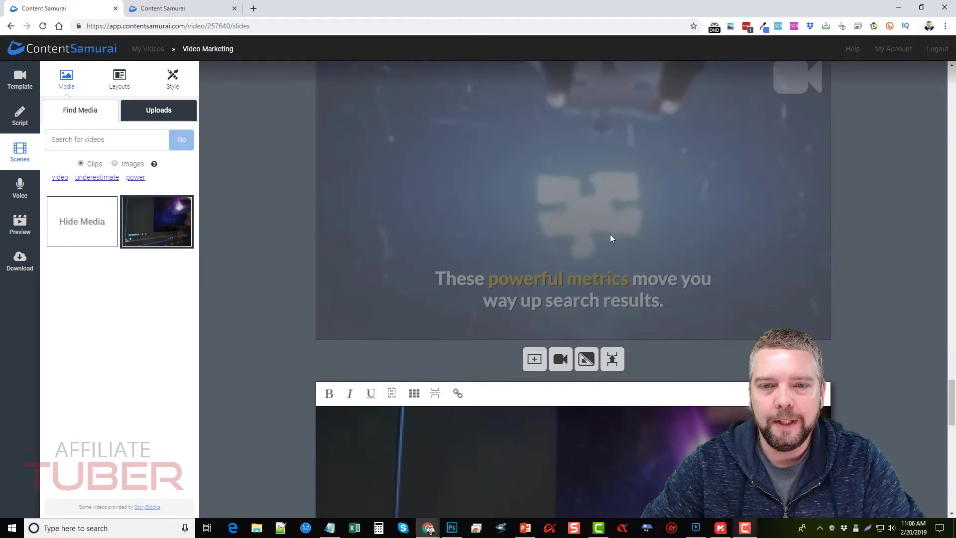
{"action": "scroll", "coordinate": [544, 222], "scroll_direction": "up", "scroll_amount": 4}
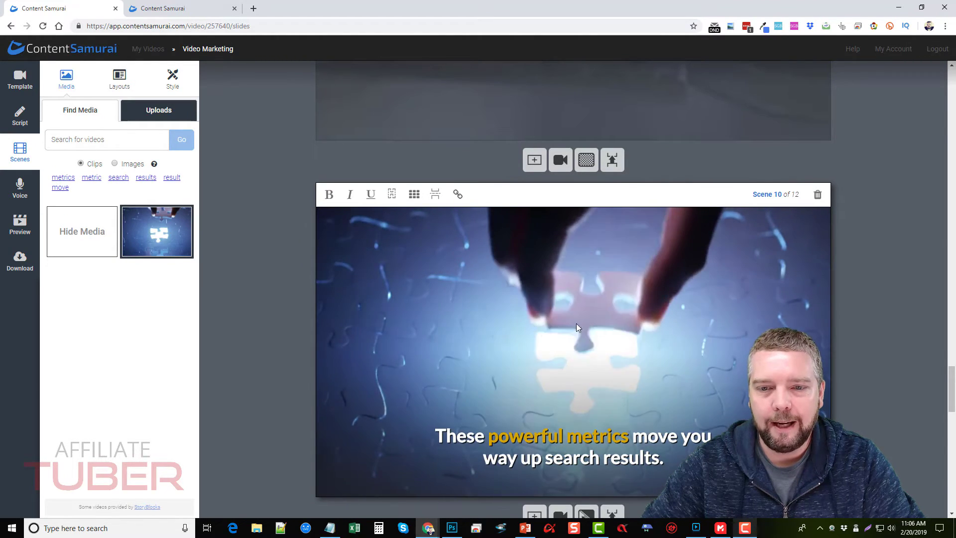
{"action": "scroll", "coordinate": [571, 324], "scroll_direction": "down", "scroll_amount": 1}
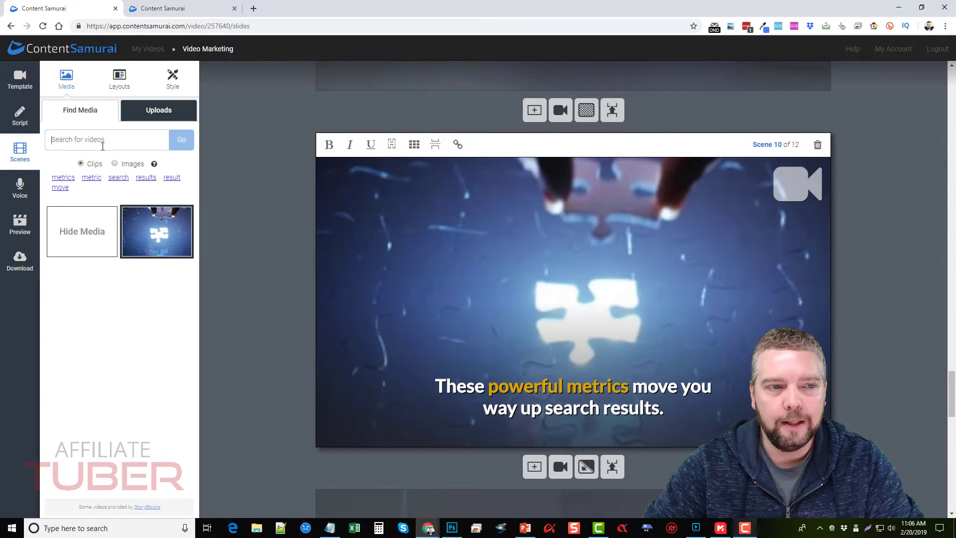
{"action": "type", "text": "search "}
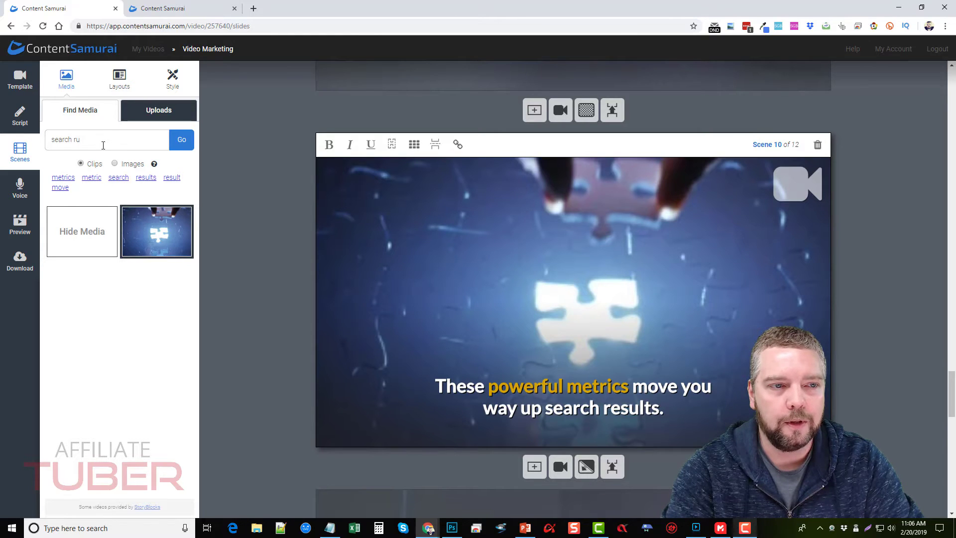
{"action": "type", "text": "results"}
{"action": "key", "text": "Return"}
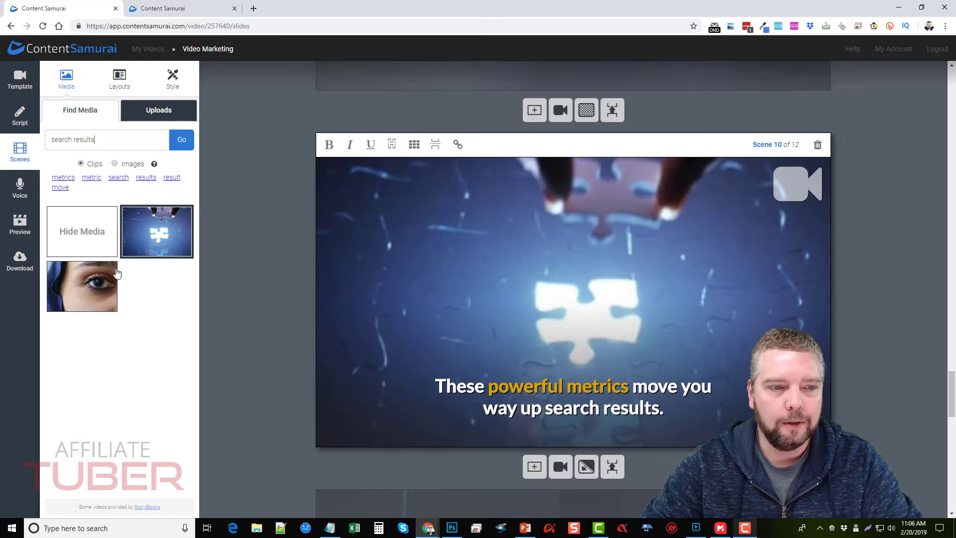
Step: Shorten the clip search to "search" and set the Google building sign clip as scene 10's background
{"action": "double_click", "coordinate": [83, 140]}
{"action": "key", "text": "BackSpace"}
{"action": "left_click", "coordinate": [182, 139]}
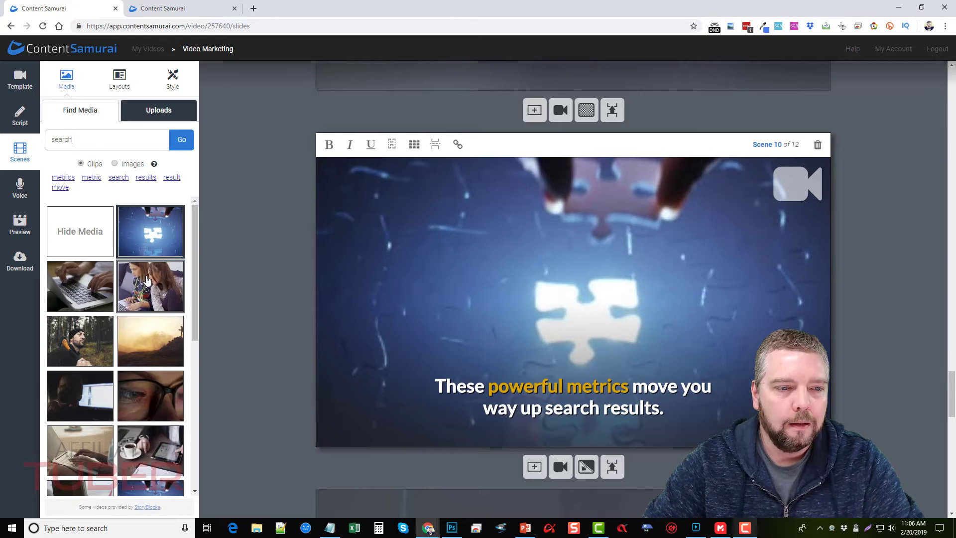
{"action": "scroll", "coordinate": [109, 345], "scroll_direction": "down", "scroll_amount": 5}
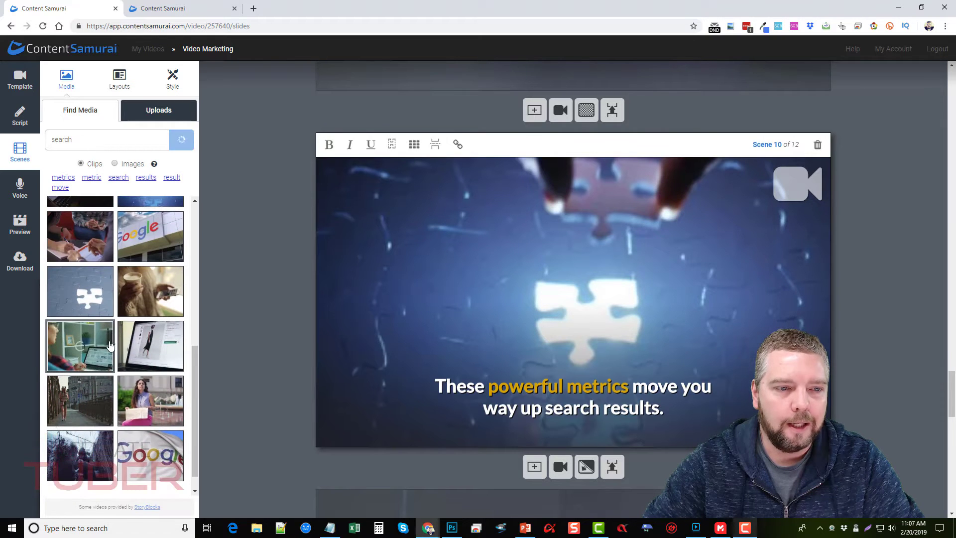
{"action": "scroll", "coordinate": [130, 318], "scroll_direction": "up", "scroll_amount": 1}
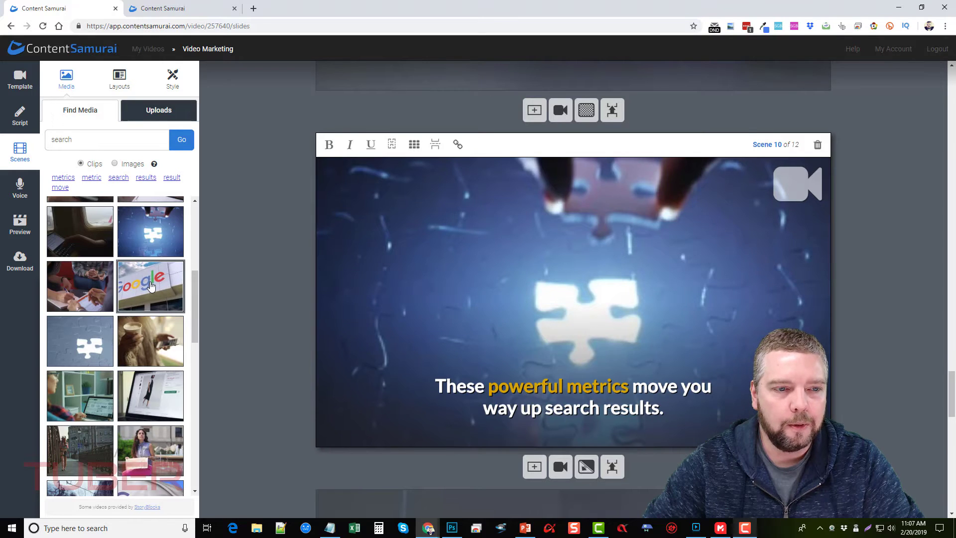
{"action": "left_click", "coordinate": [152, 287]}
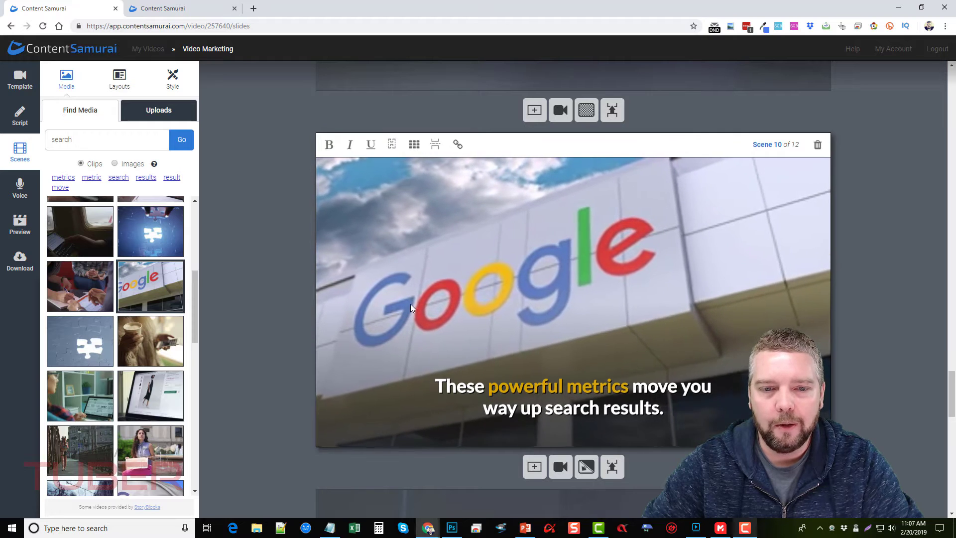
Step: Make the word "YOU" bold in scene 1's caption and position the caption in the centre of the frame
{"action": "scroll", "coordinate": [294, 341], "scroll_direction": "down", "scroll_amount": 8}
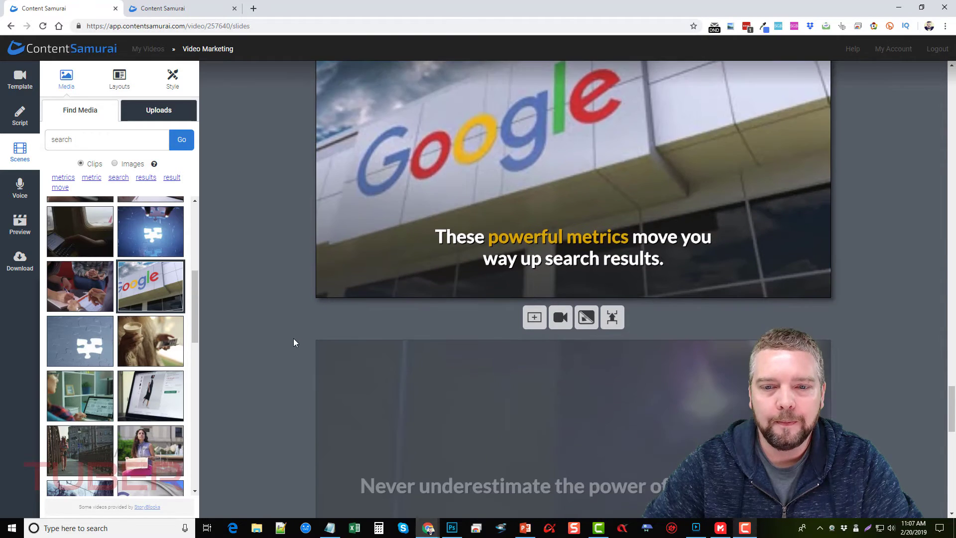
{"action": "left_click", "coordinate": [422, 344]}
{"action": "scroll", "coordinate": [491, 343], "scroll_direction": "down", "scroll_amount": 6}
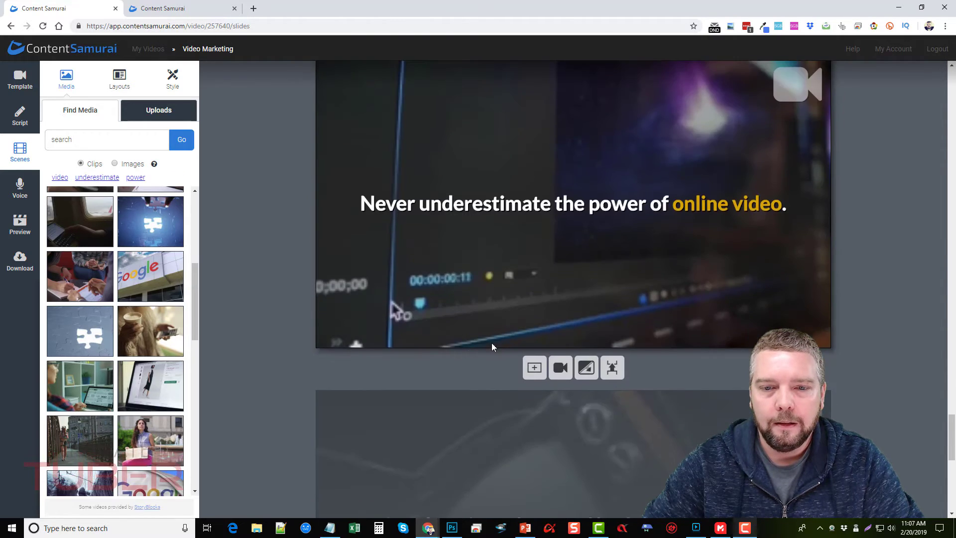
{"action": "scroll", "coordinate": [460, 361], "scroll_direction": "up", "scroll_amount": 10}
{"action": "scroll", "coordinate": [459, 361], "scroll_direction": "up", "scroll_amount": 20}
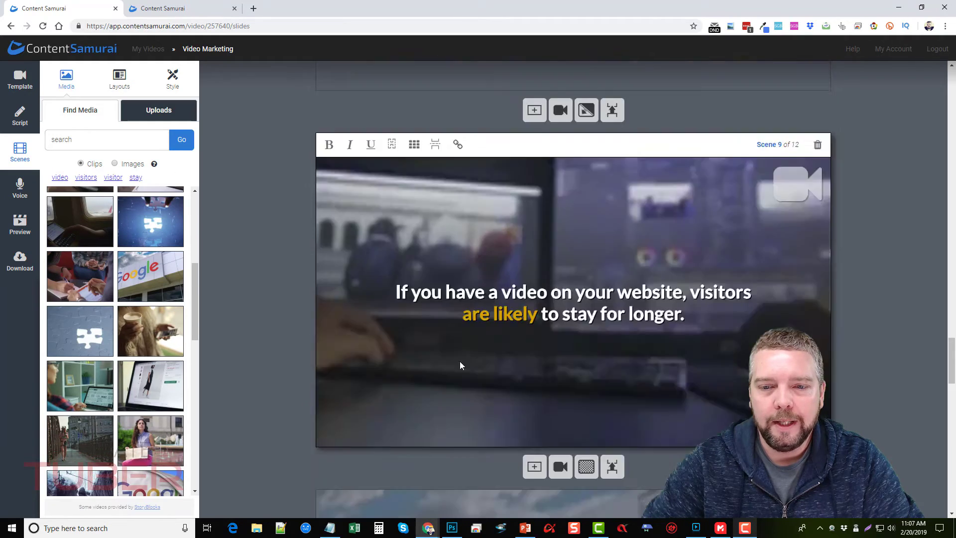
{"action": "scroll", "coordinate": [460, 361], "scroll_direction": "up", "scroll_amount": 14}
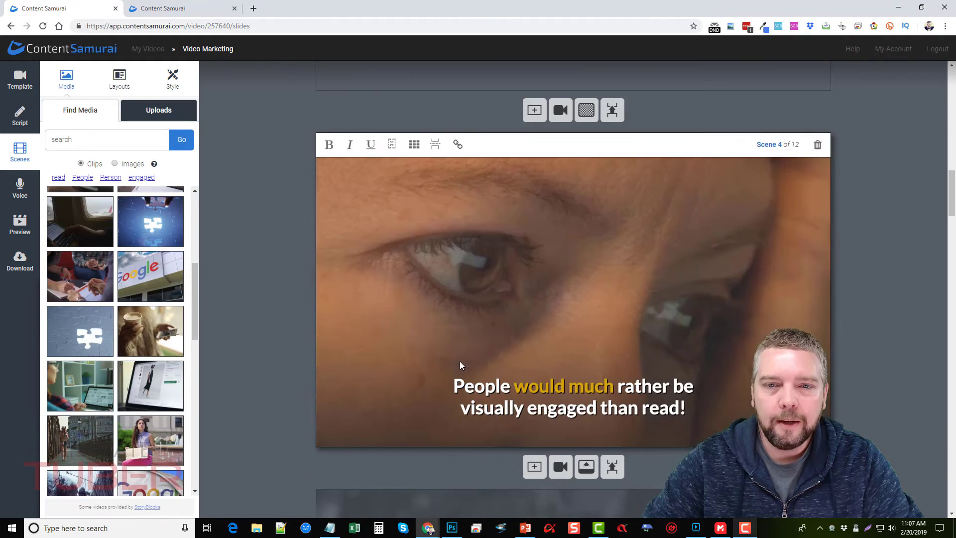
{"action": "scroll", "coordinate": [507, 336], "scroll_direction": "up", "scroll_amount": 10}
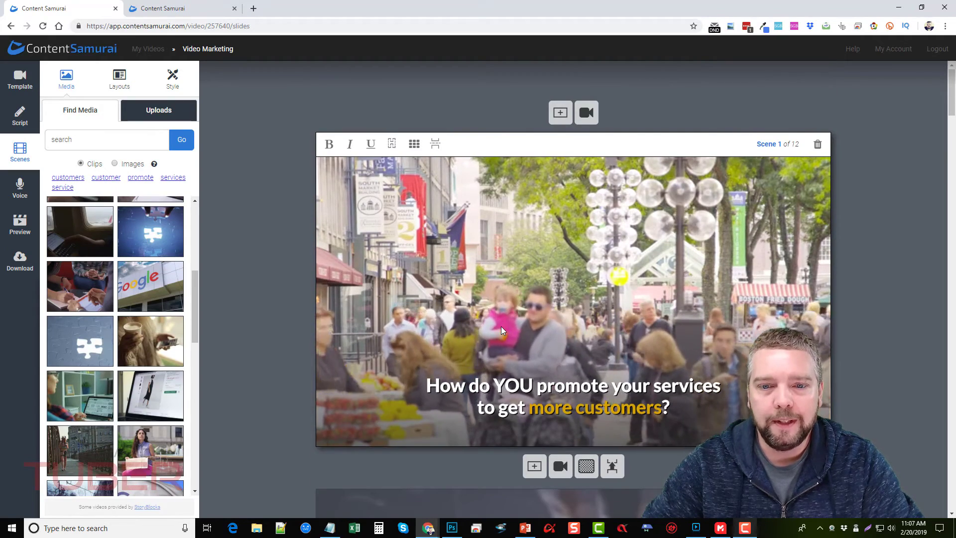
{"action": "double_click", "coordinate": [517, 385]}
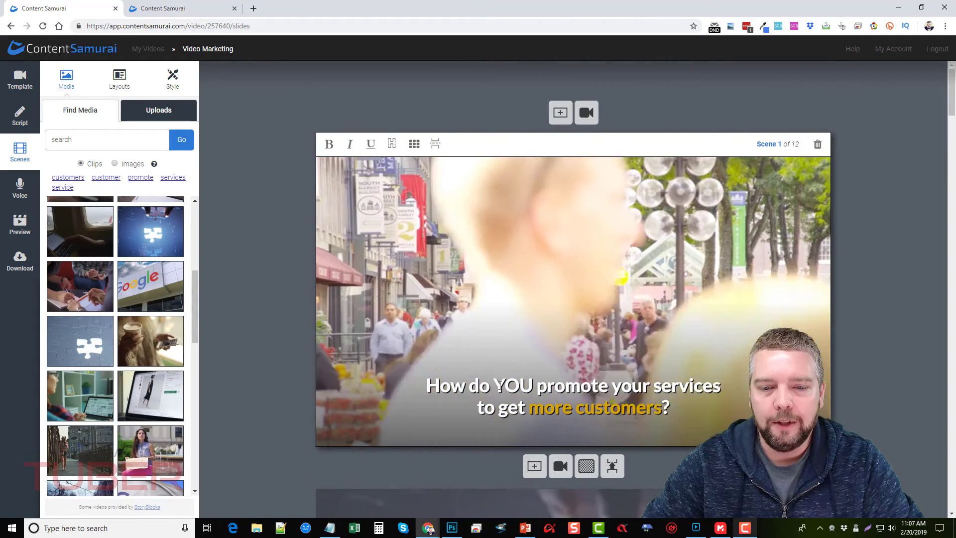
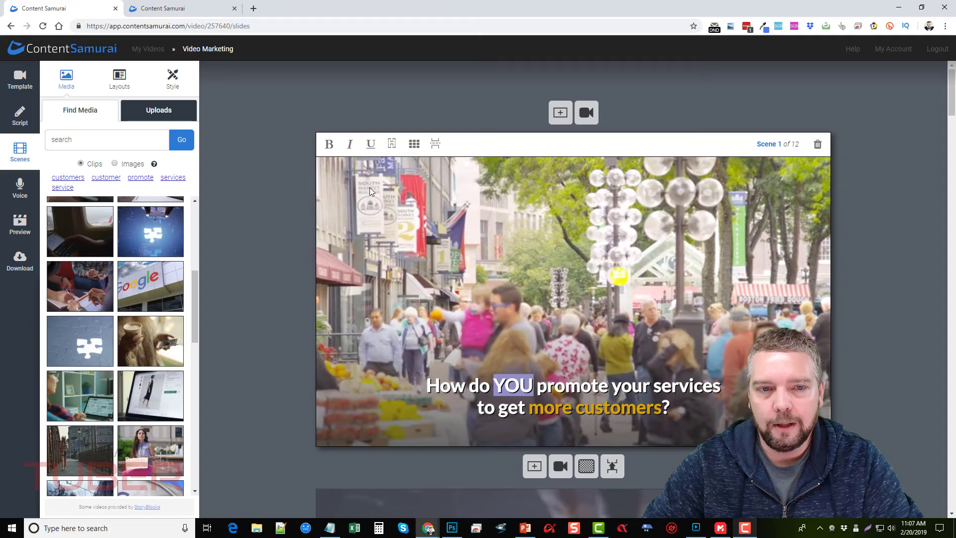
{"action": "left_click", "coordinate": [328, 144]}
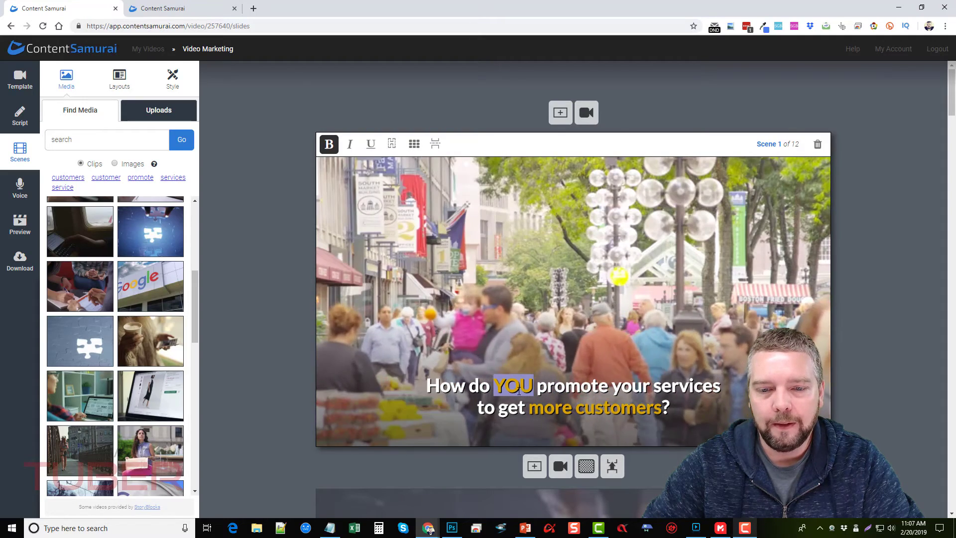
{"action": "left_click", "coordinate": [520, 386]}
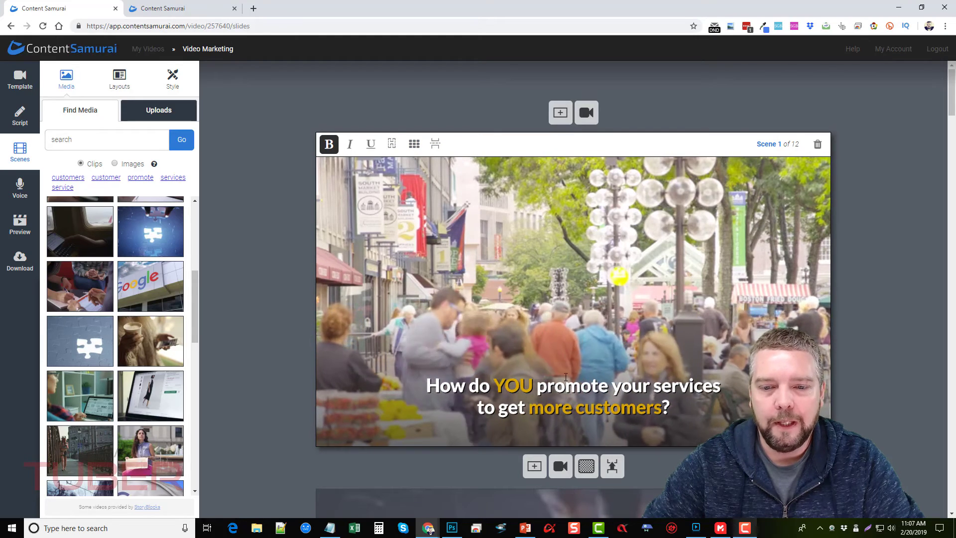
{"action": "left_click", "coordinate": [413, 144]}
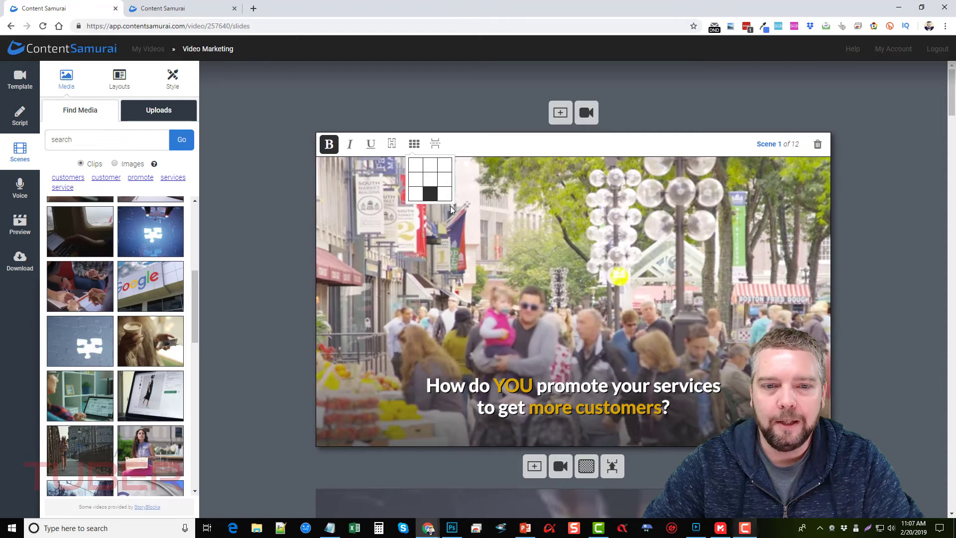
{"action": "left_click", "coordinate": [431, 182]}
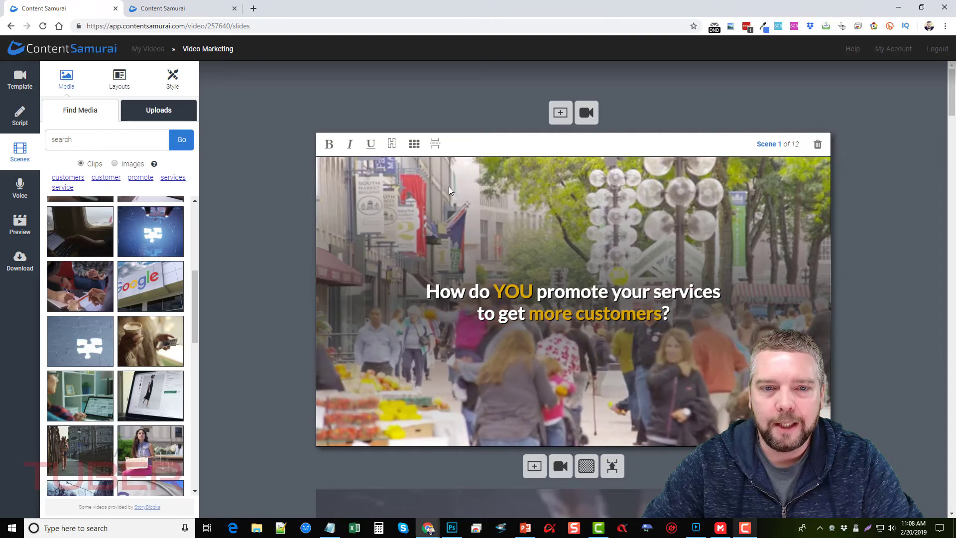
Step: Examine the add-scene and merge-scenes options between scenes 1 and 2
{"action": "scroll", "coordinate": [503, 257], "scroll_direction": "down", "scroll_amount": 2}
{"action": "scroll", "coordinate": [503, 257], "scroll_direction": "down", "scroll_amount": 5}
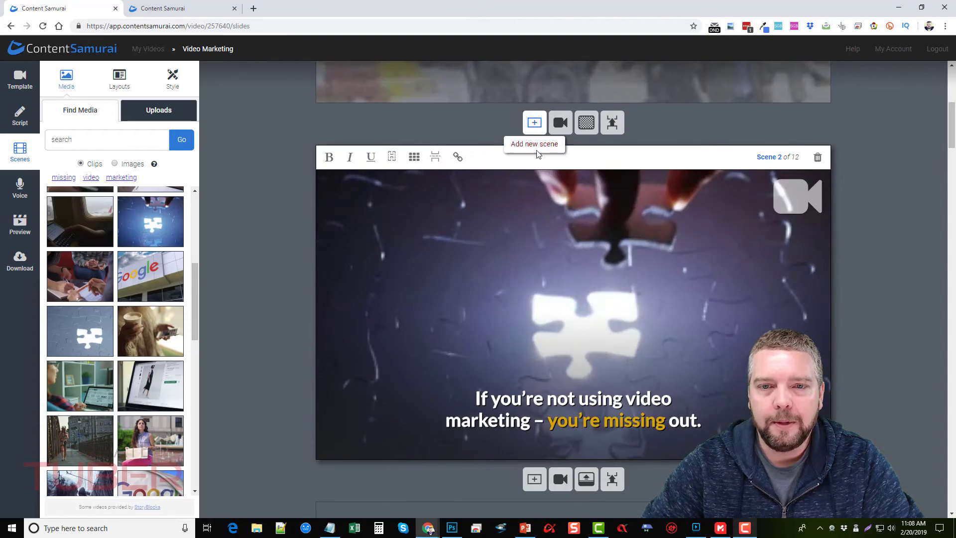
{"action": "scroll", "coordinate": [534, 125], "scroll_direction": "up", "scroll_amount": 1}
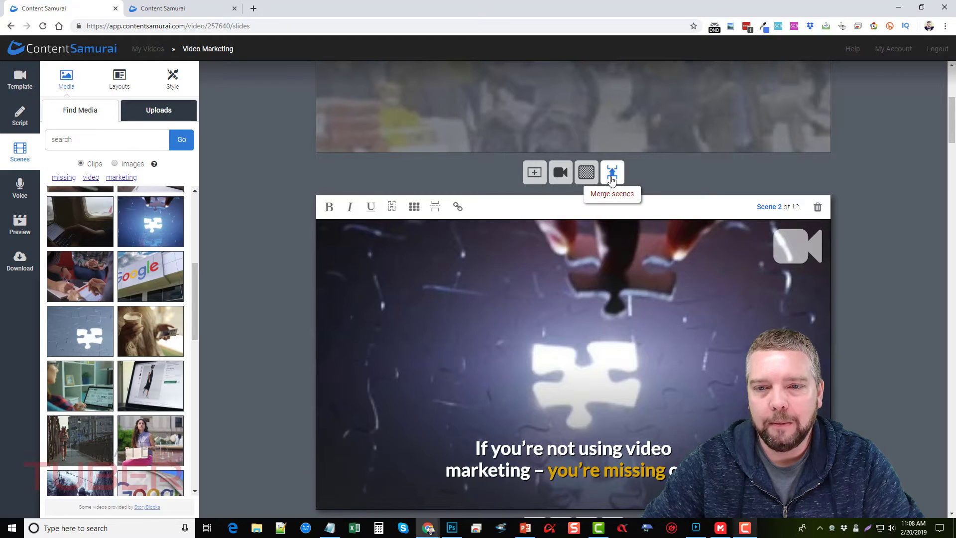
{"action": "scroll", "coordinate": [613, 263], "scroll_direction": "up", "scroll_amount": 2}
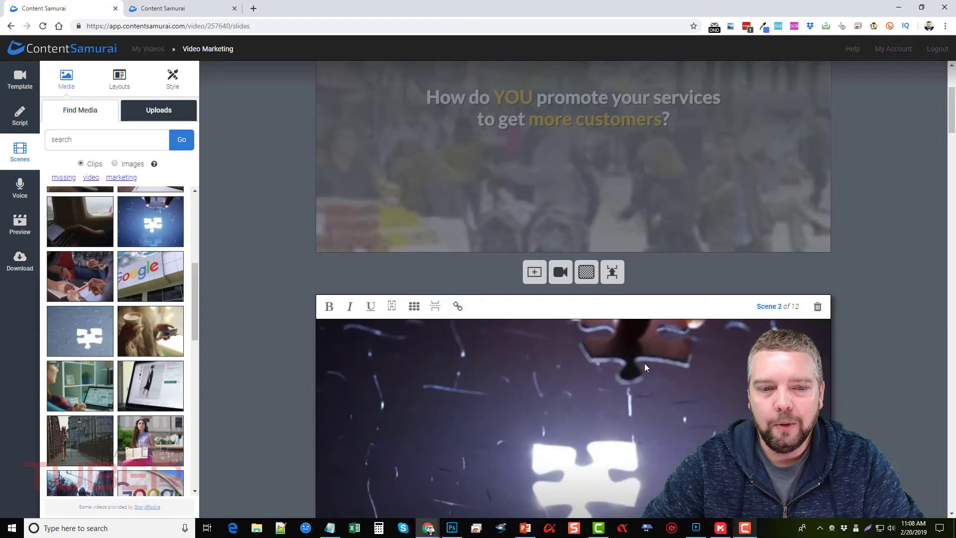
Step: Examine scene 2's option for linking to the previous scene and compare the clips and captions of scenes 1 and 2
{"action": "scroll", "coordinate": [689, 318], "scroll_direction": "down", "scroll_amount": 2}
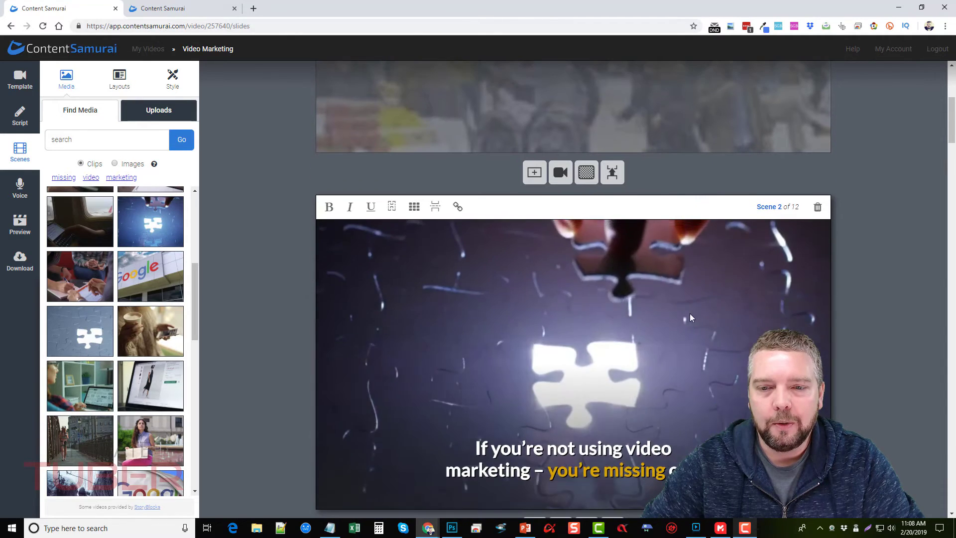
{"action": "scroll", "coordinate": [590, 130], "scroll_direction": "up", "scroll_amount": 2}
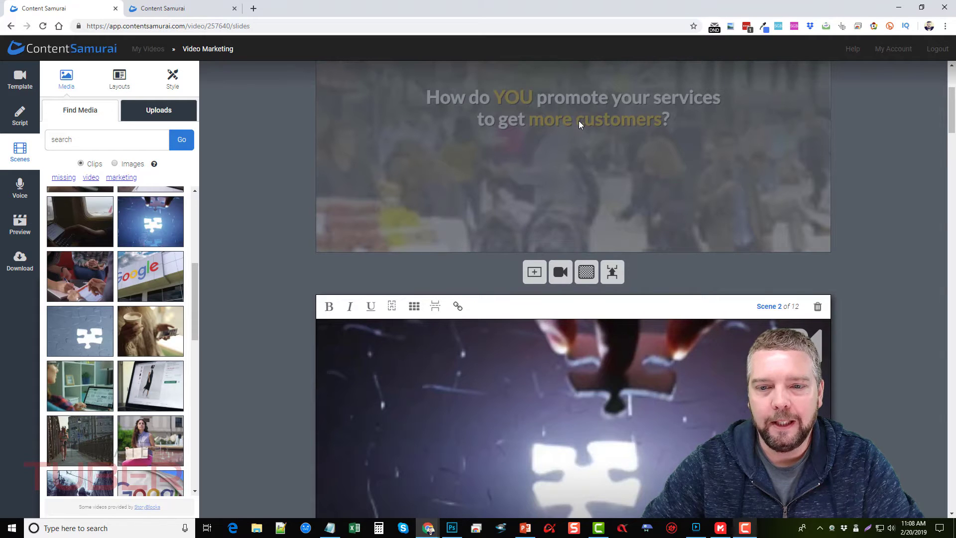
{"action": "scroll", "coordinate": [544, 360], "scroll_direction": "down", "scroll_amount": 1}
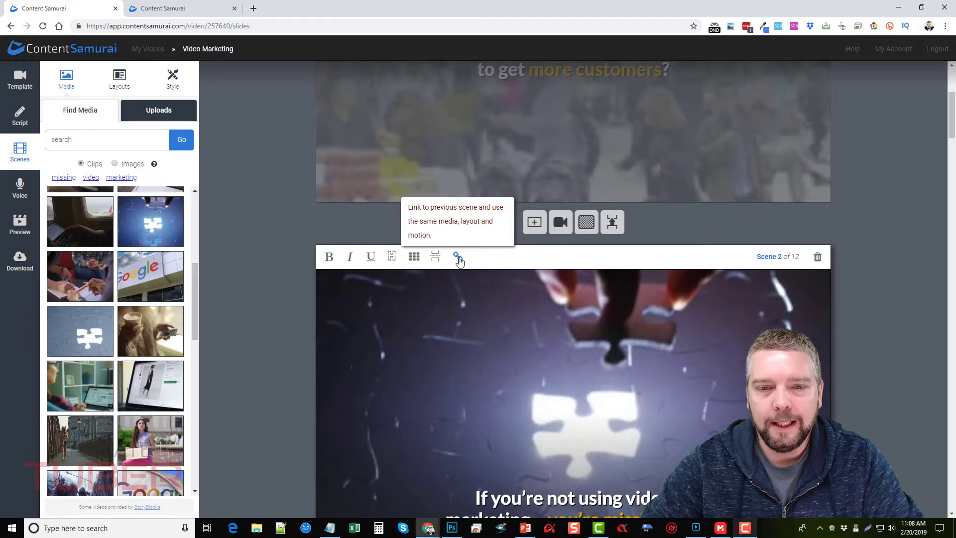
{"action": "scroll", "coordinate": [459, 261], "scroll_direction": "up", "scroll_amount": 1}
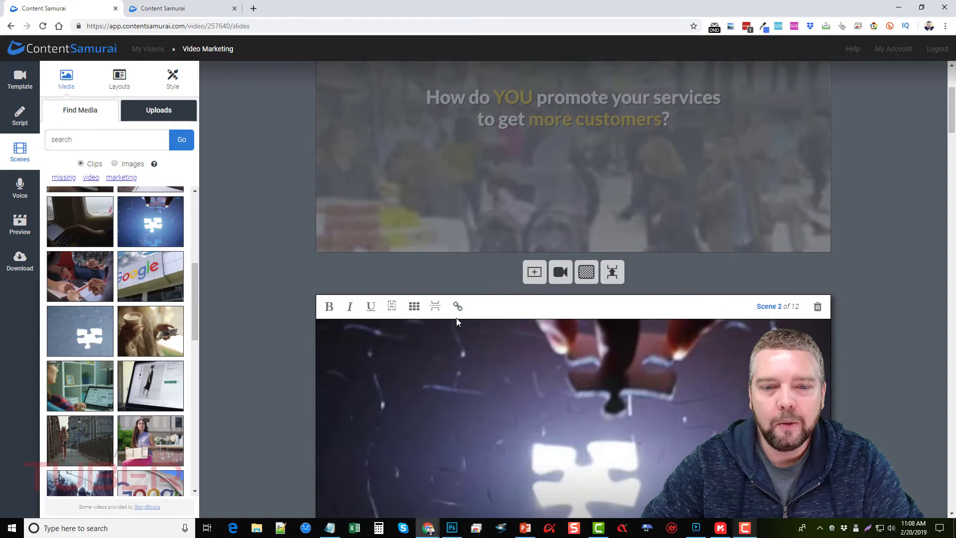
{"action": "scroll", "coordinate": [593, 174], "scroll_direction": "up", "scroll_amount": 1}
{"action": "scroll", "coordinate": [623, 178], "scroll_direction": "up", "scroll_amount": 2}
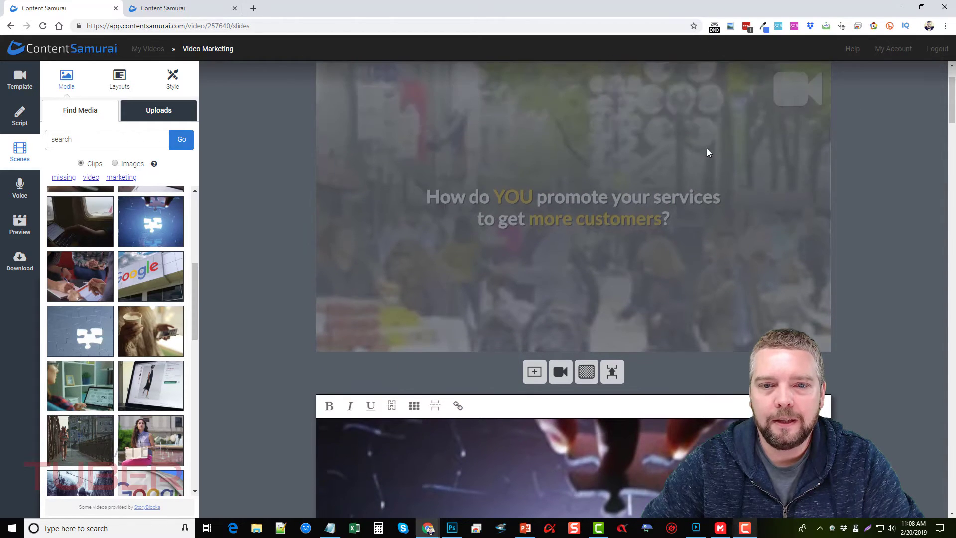
{"action": "left_click", "coordinate": [707, 148]}
{"action": "scroll", "coordinate": [470, 304], "scroll_direction": "down", "scroll_amount": 5}
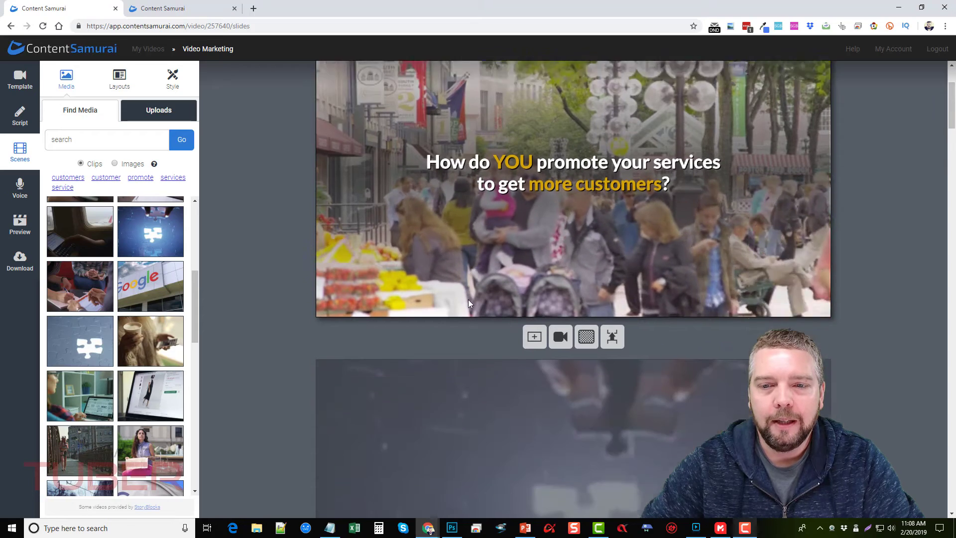
{"action": "scroll", "coordinate": [547, 338], "scroll_direction": "down", "scroll_amount": 2}
{"action": "left_click", "coordinate": [498, 324]}
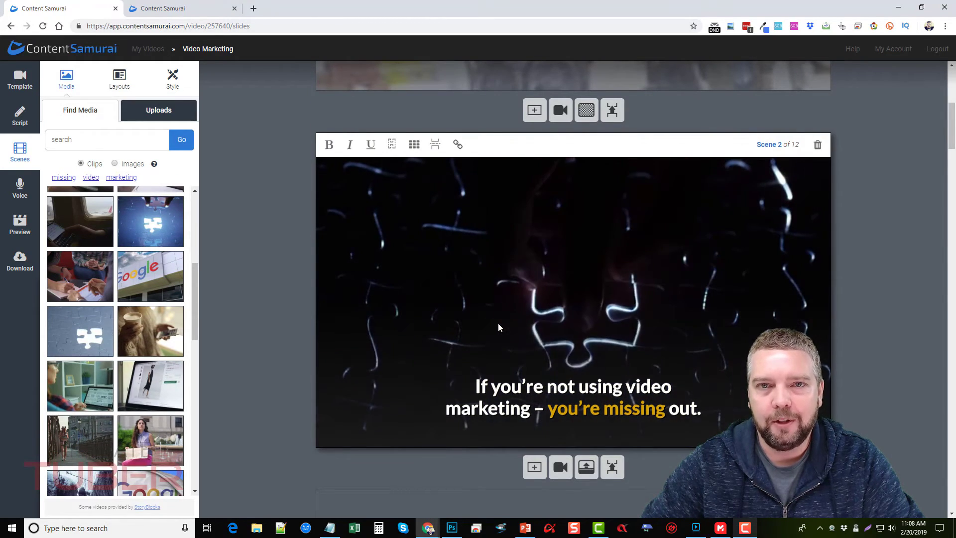
{"action": "scroll", "coordinate": [498, 323], "scroll_direction": "up", "scroll_amount": 4}
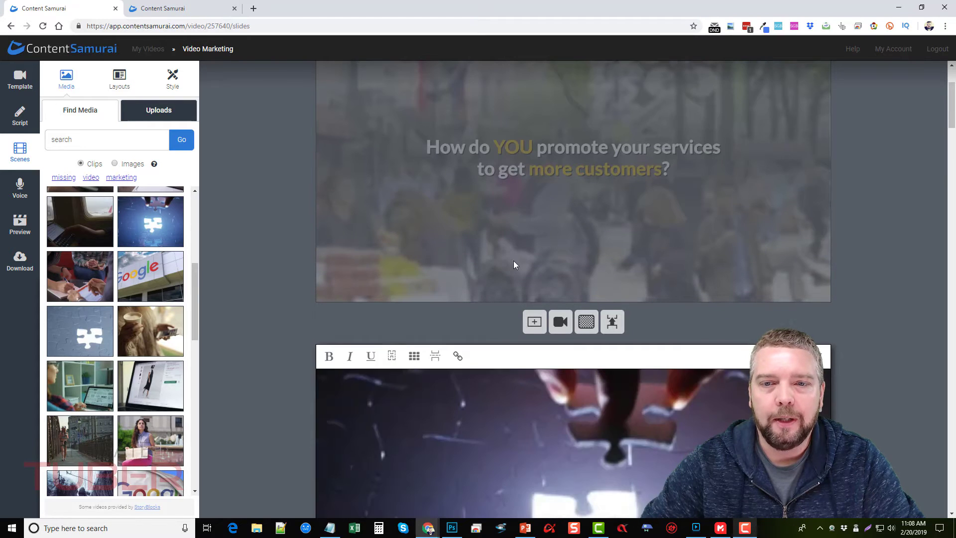
{"action": "left_click", "coordinate": [515, 264]}
{"action": "left_click_drag", "start_coordinate": [436, 305], "coordinate": [530, 354]}
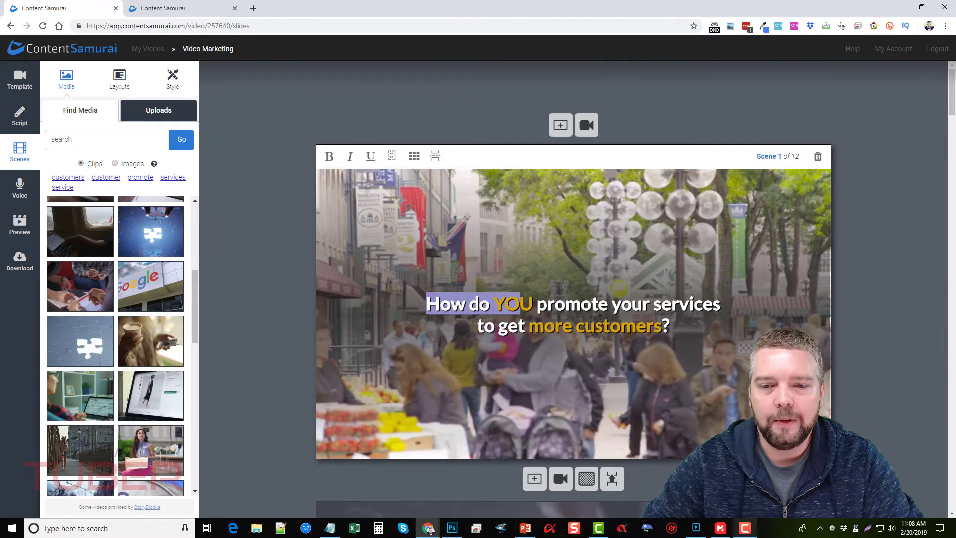
{"action": "scroll", "coordinate": [500, 346], "scroll_direction": "down", "scroll_amount": 5}
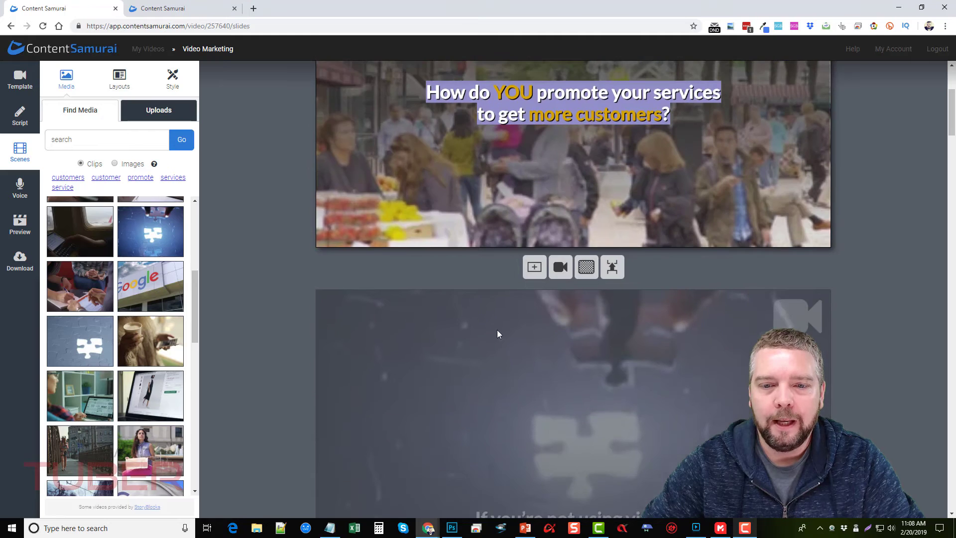
Step: Link scene 2, "If you're not using video marketing – you're missing out", to scene 1 so it uses the same media, layout and motion
{"action": "left_click", "coordinate": [577, 343]}
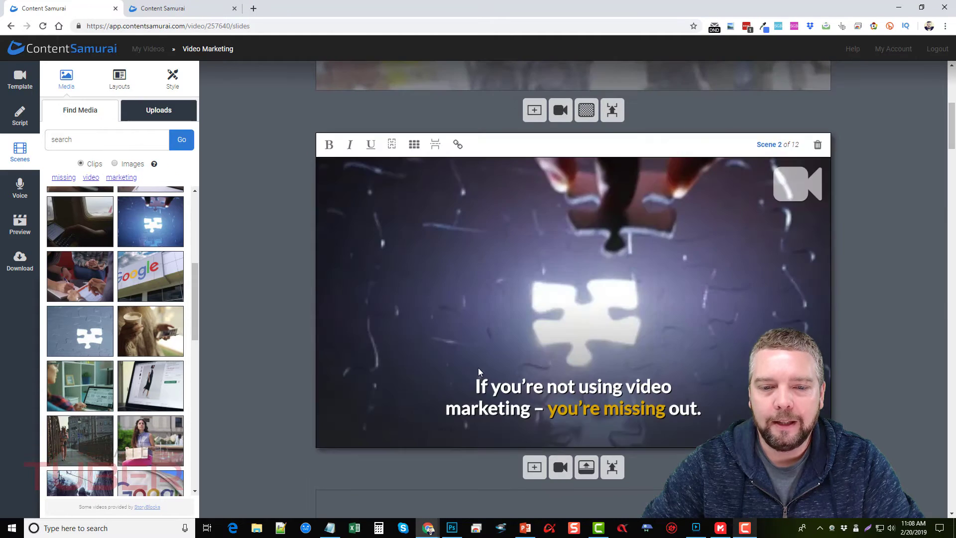
{"action": "left_click_drag", "start_coordinate": [476, 386], "coordinate": [556, 387]}
{"action": "left_click_drag", "start_coordinate": [652, 396], "coordinate": [701, 416]}
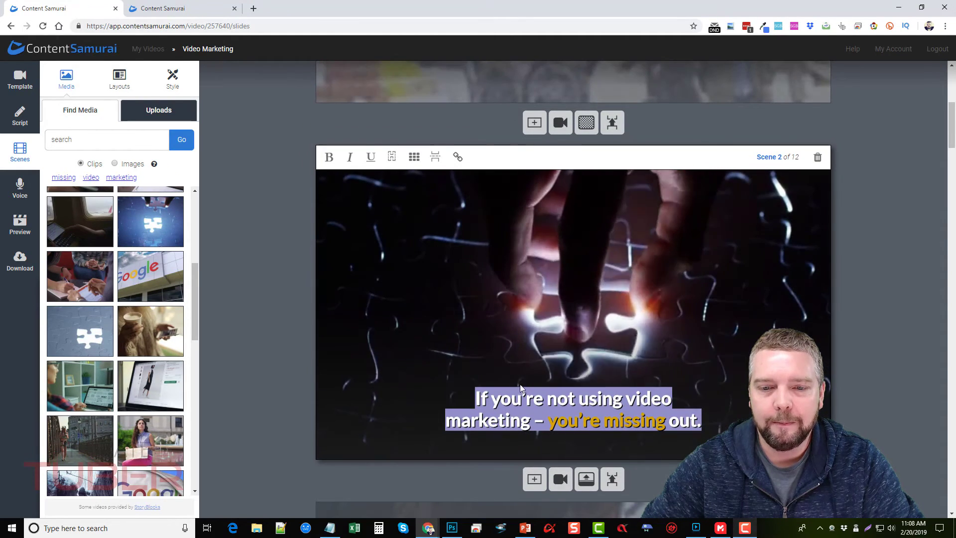
{"action": "scroll", "coordinate": [481, 267], "scroll_direction": "up", "scroll_amount": 3}
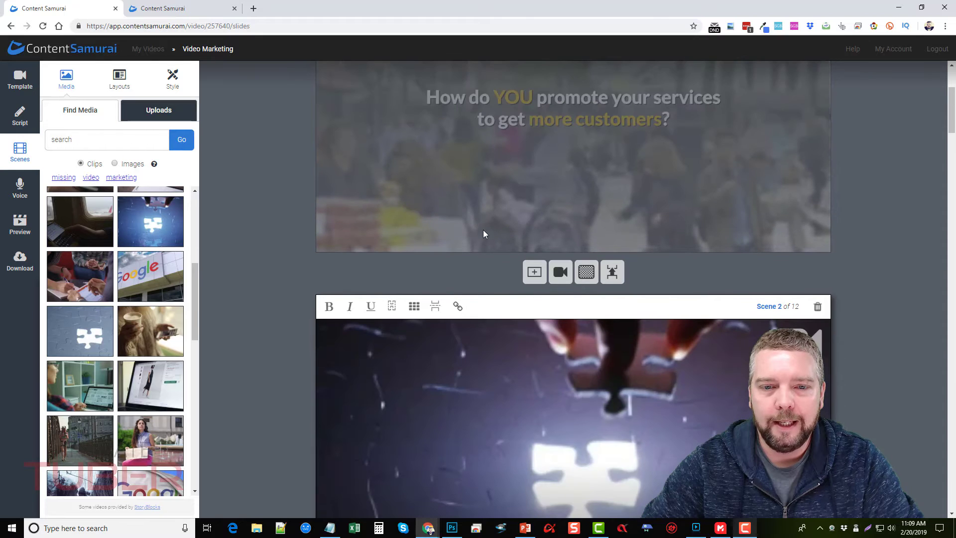
{"action": "left_click", "coordinate": [457, 308]}
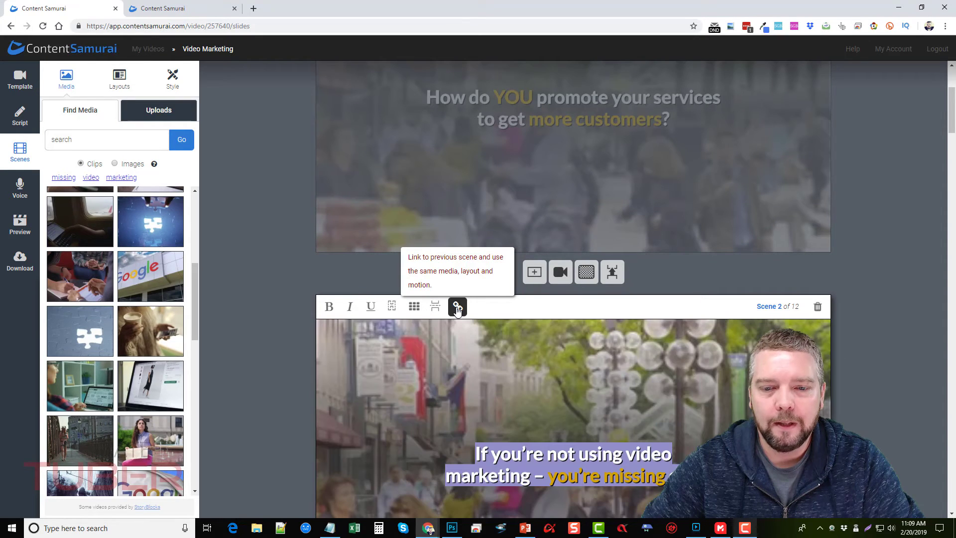
{"action": "scroll", "coordinate": [643, 255], "scroll_direction": "down", "scroll_amount": 3}
{"action": "scroll", "coordinate": [525, 283], "scroll_direction": "up", "scroll_amount": 3}
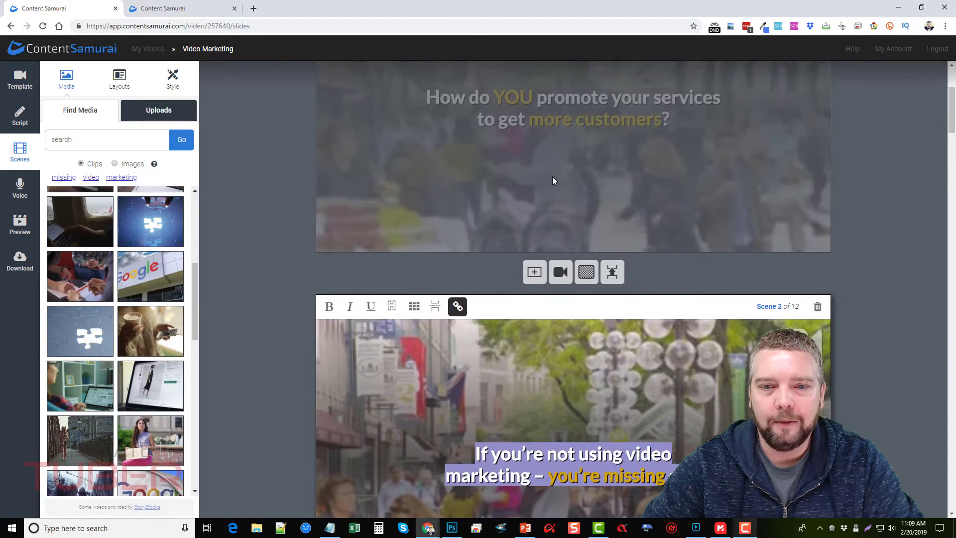
{"action": "scroll", "coordinate": [474, 378], "scroll_direction": "down", "scroll_amount": 2}
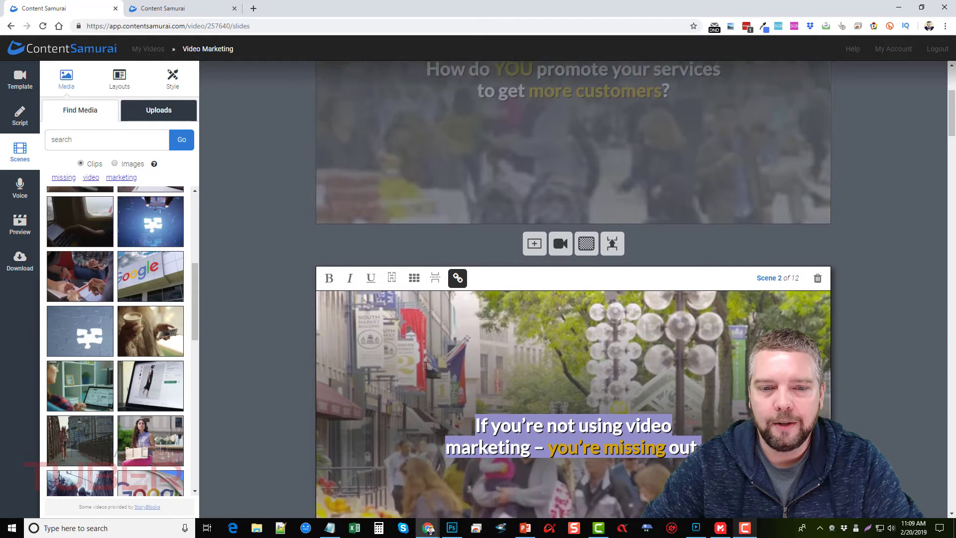
Step: Review the remaining scenes through to the end and proceed to adding a voice track to the video
{"action": "scroll", "coordinate": [492, 377], "scroll_direction": "down", "scroll_amount": 7}
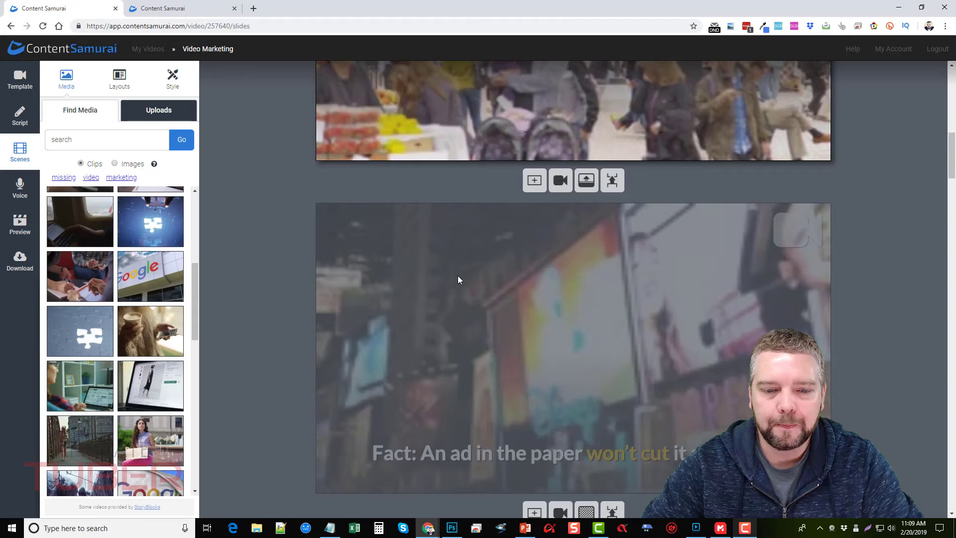
{"action": "left_click", "coordinate": [458, 280]}
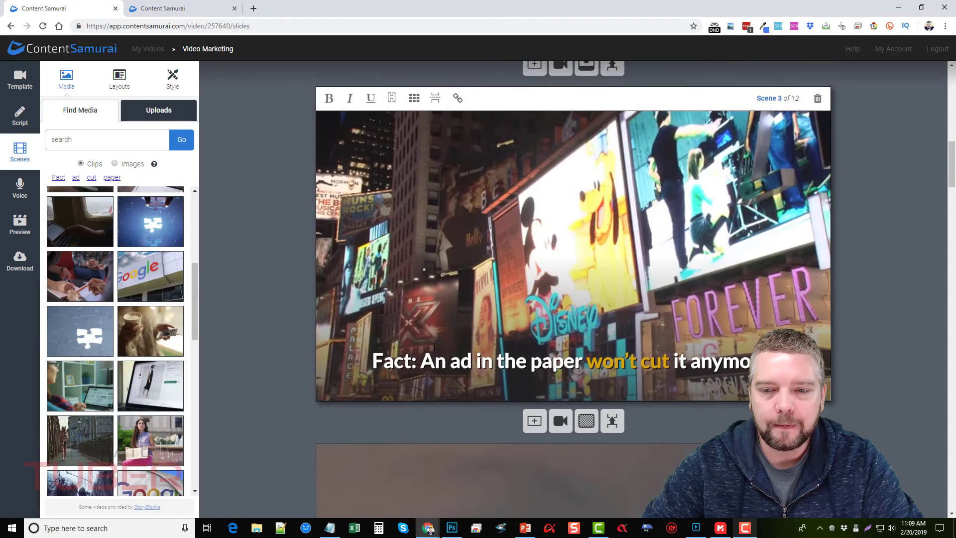
{"action": "scroll", "coordinate": [563, 290], "scroll_direction": "down", "scroll_amount": 5}
{"action": "left_click", "coordinate": [493, 297]}
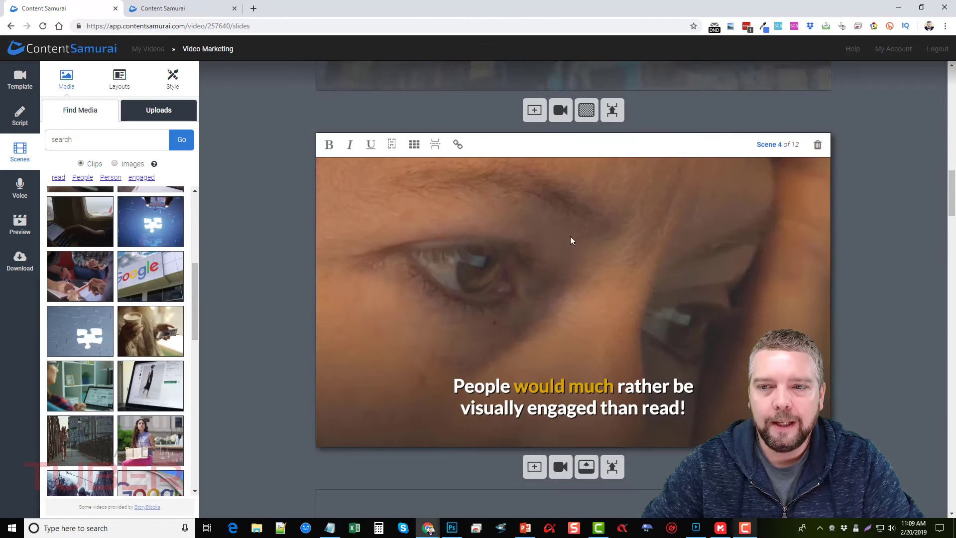
{"action": "scroll", "coordinate": [519, 319], "scroll_direction": "down", "scroll_amount": 17}
{"action": "scroll", "coordinate": [519, 316], "scroll_direction": "down", "scroll_amount": 15}
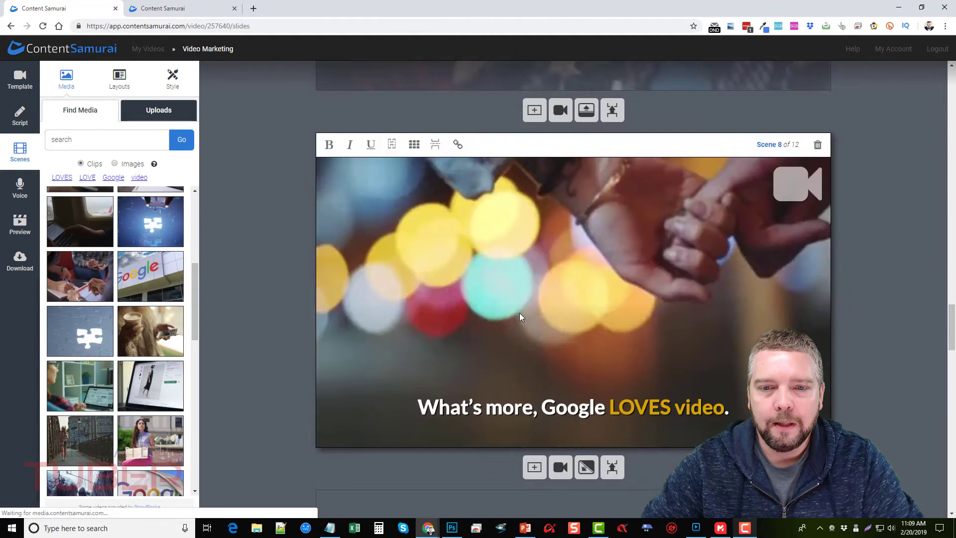
{"action": "scroll", "coordinate": [563, 319], "scroll_direction": "down", "scroll_amount": 13}
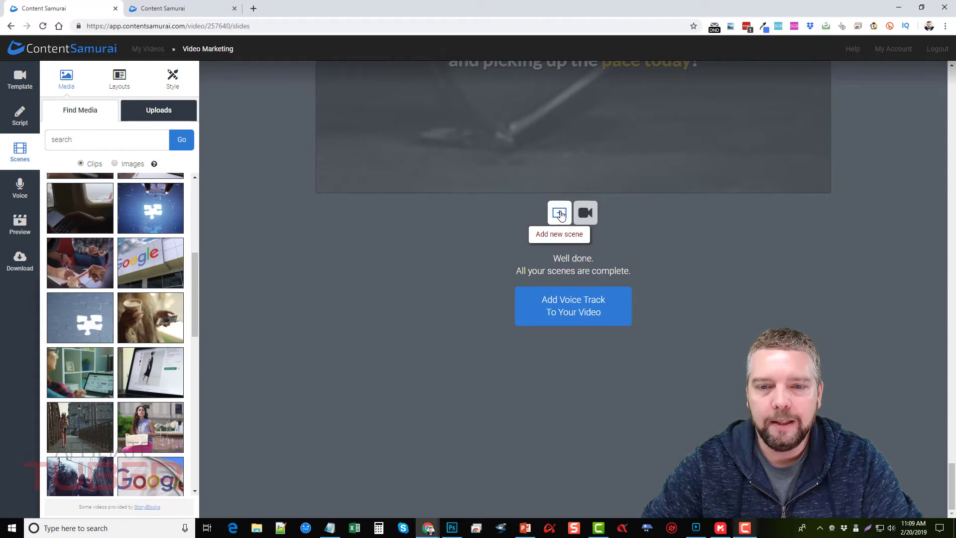
{"action": "left_click", "coordinate": [575, 307]}
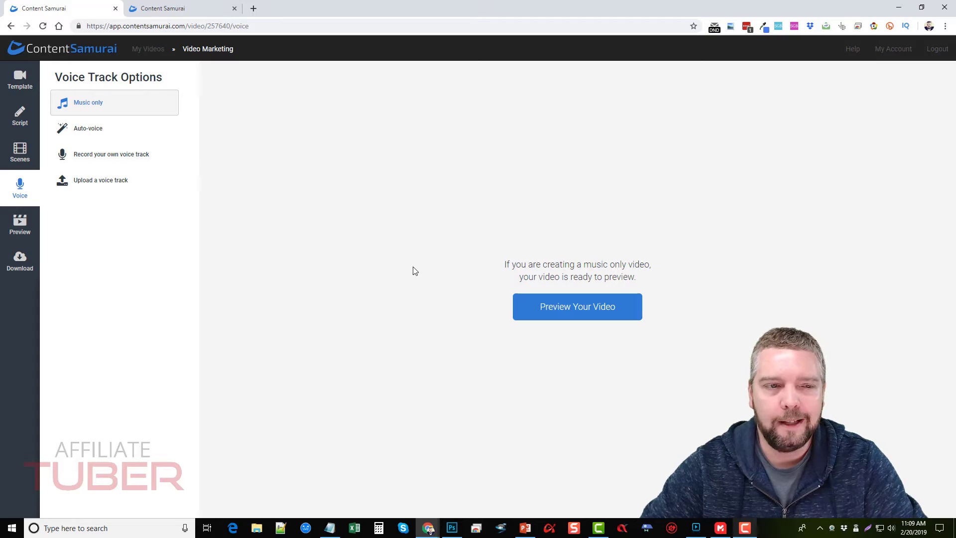
Step: Set the voice track to auto-voice with the United Kingdom voice Harry and play its sample
{"action": "left_click", "coordinate": [96, 130]}
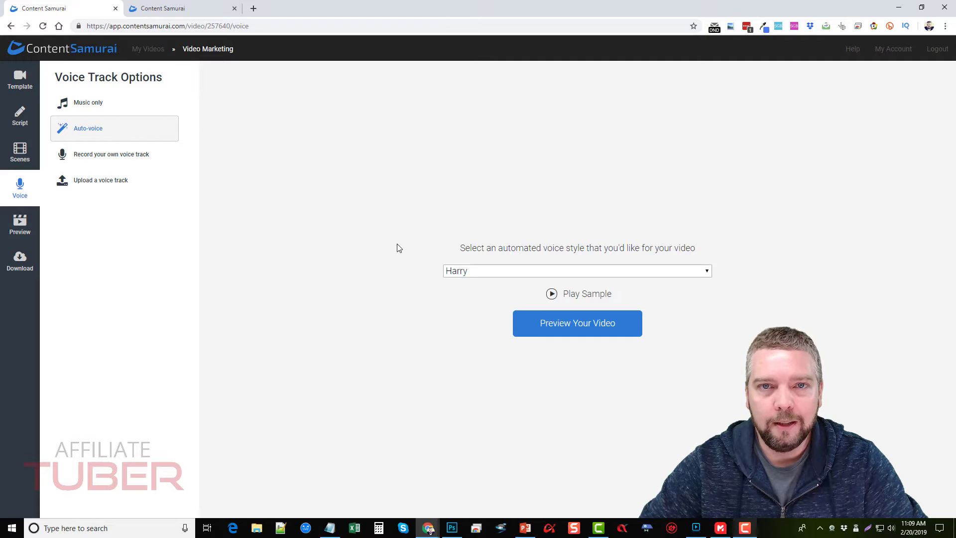
{"action": "left_click", "coordinate": [465, 274]}
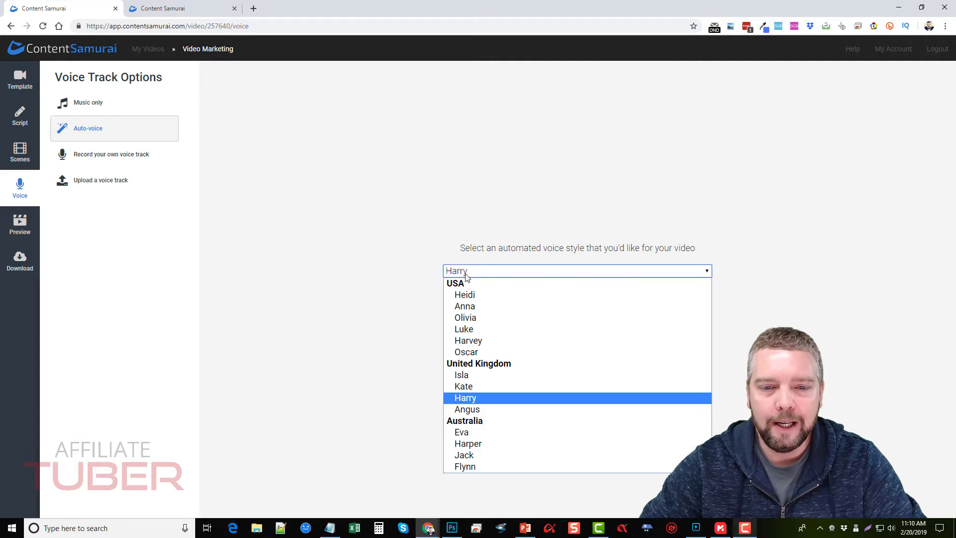
{"action": "left_click", "coordinate": [466, 400]}
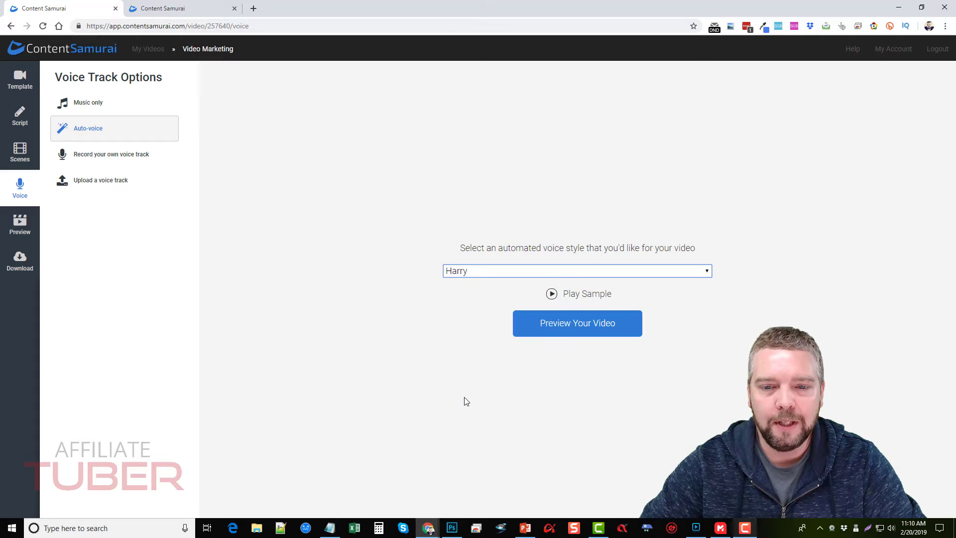
{"action": "left_click", "coordinate": [552, 294]}
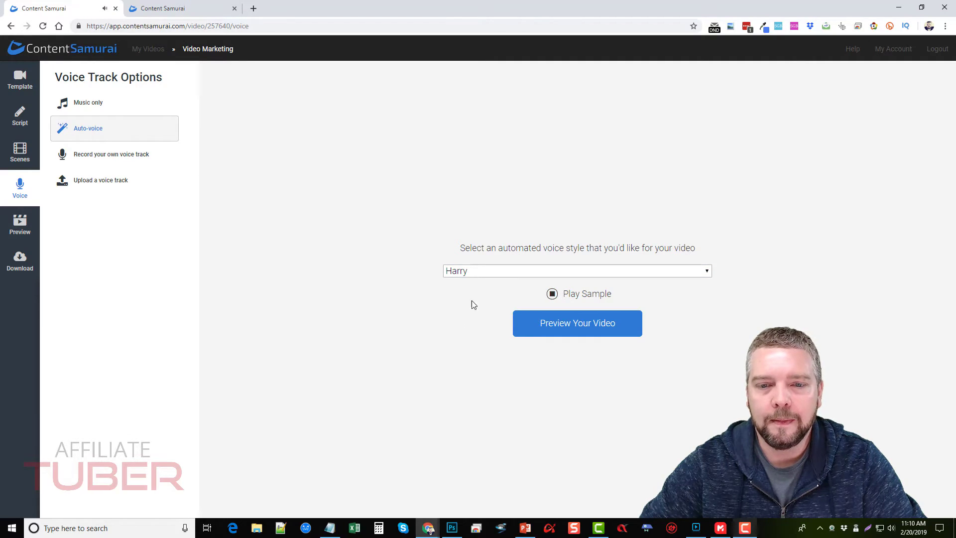
Step: Change the automated voice to the USA voice Heidi and listen to its sample
{"action": "left_click", "coordinate": [524, 276]}
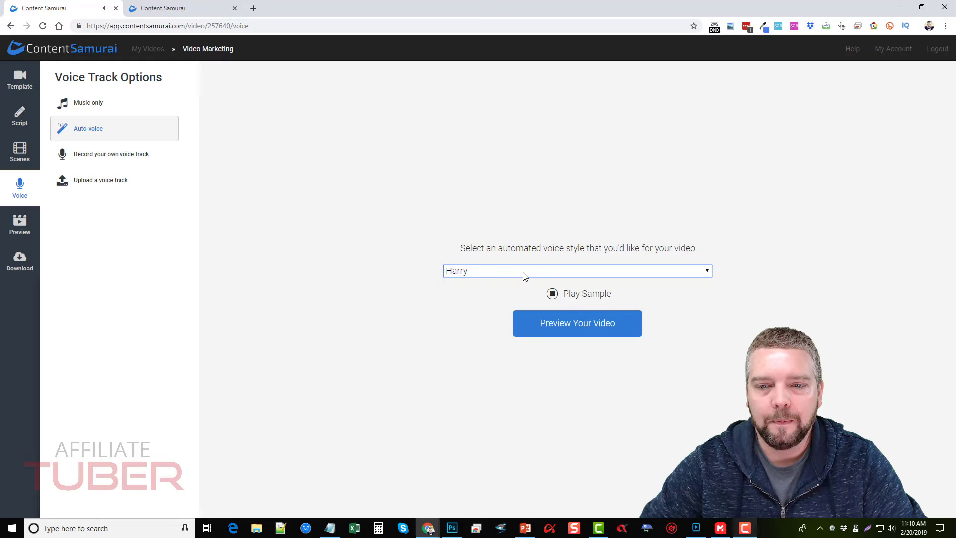
{"action": "left_click", "coordinate": [524, 275]}
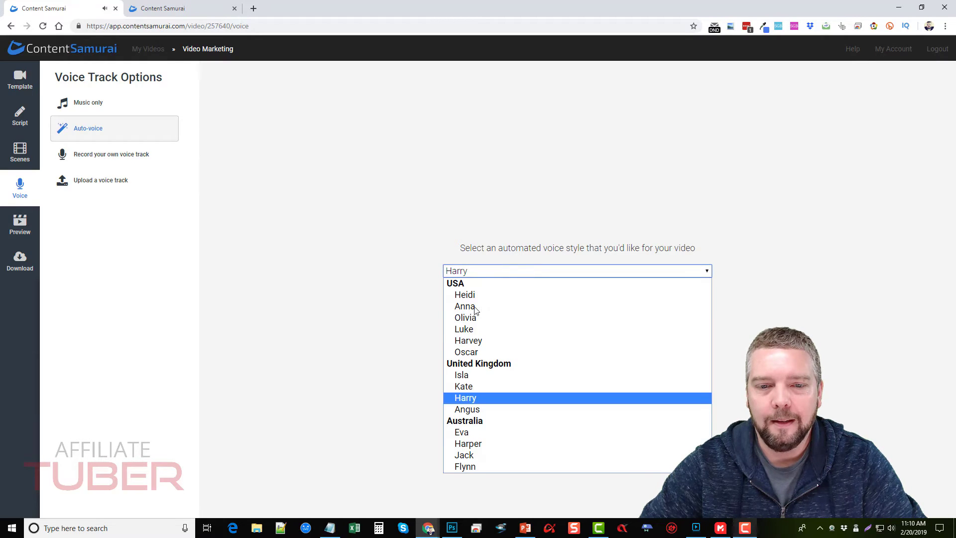
{"action": "left_click", "coordinate": [470, 296]}
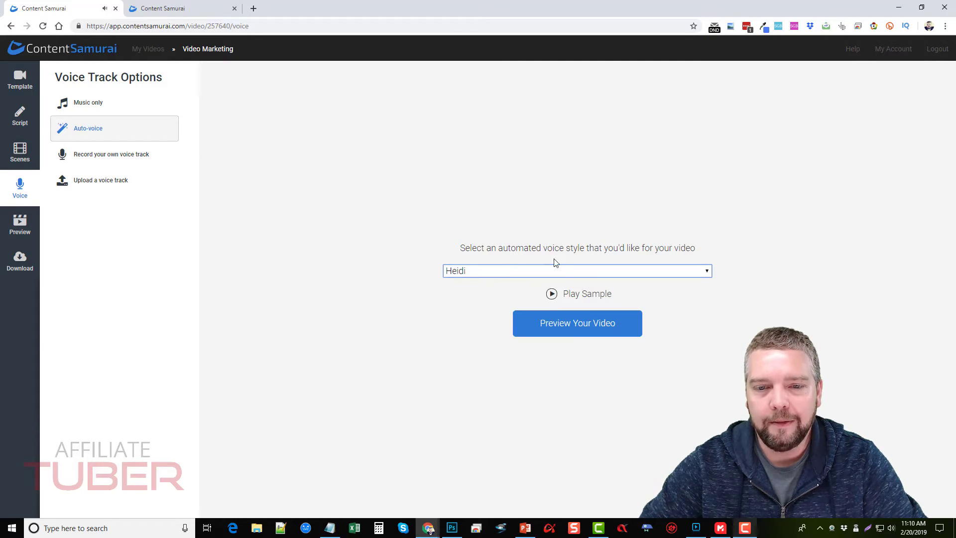
{"action": "left_click", "coordinate": [552, 294]}
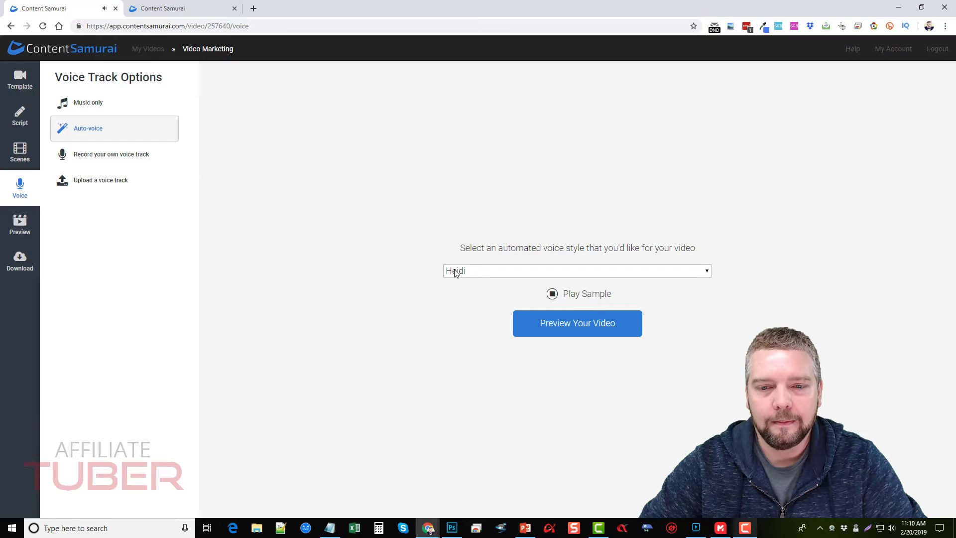
{"action": "left_click", "coordinate": [552, 294]}
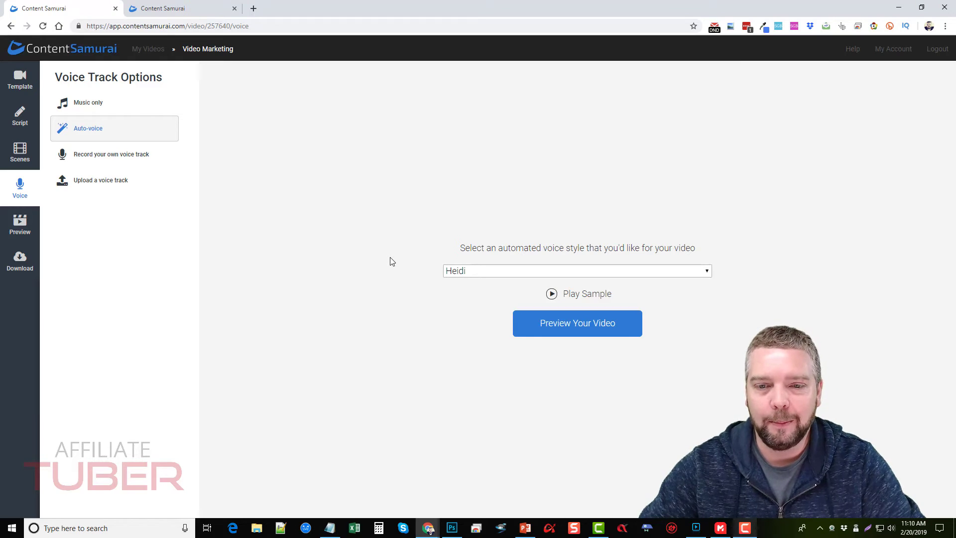
Step: Switch the voice track to recording your own voice and look through the script sentences offered for recording
{"action": "left_click", "coordinate": [109, 158]}
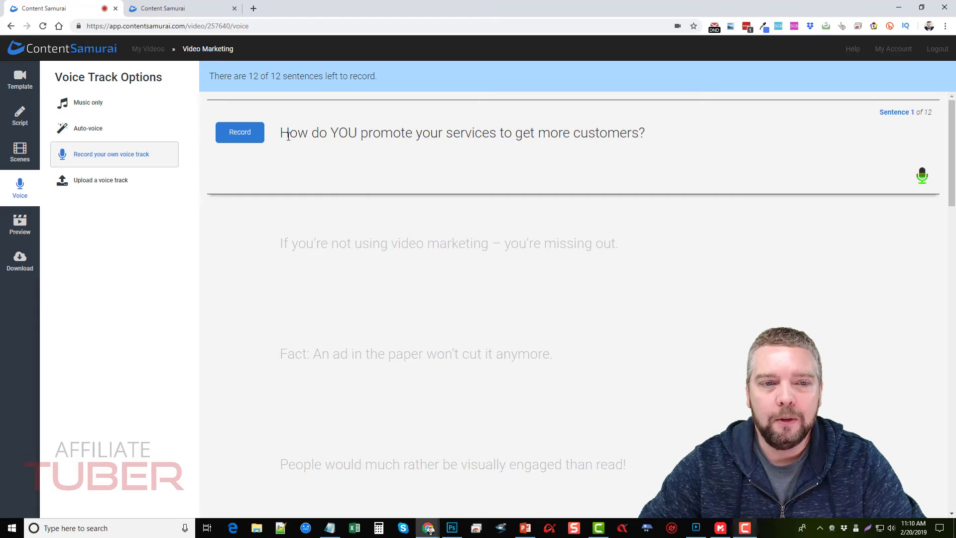
{"action": "left_click", "coordinate": [240, 135]}
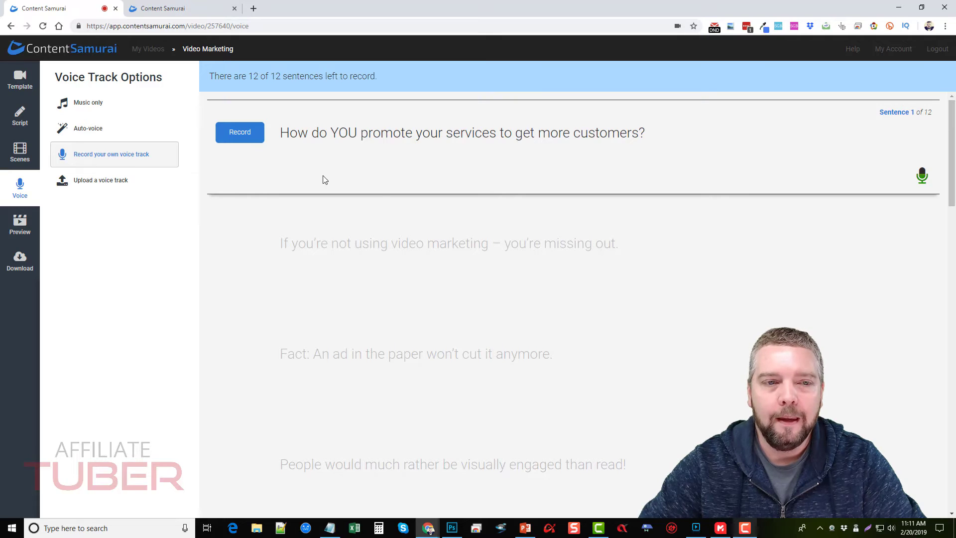
{"action": "scroll", "coordinate": [438, 239], "scroll_direction": "down", "scroll_amount": 8}
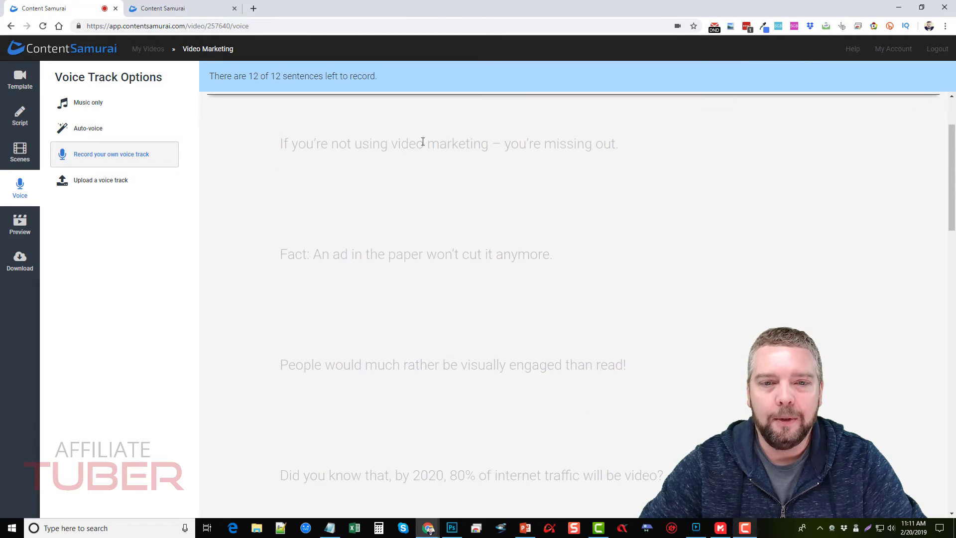
{"action": "scroll", "coordinate": [457, 255], "scroll_direction": "down", "scroll_amount": 14}
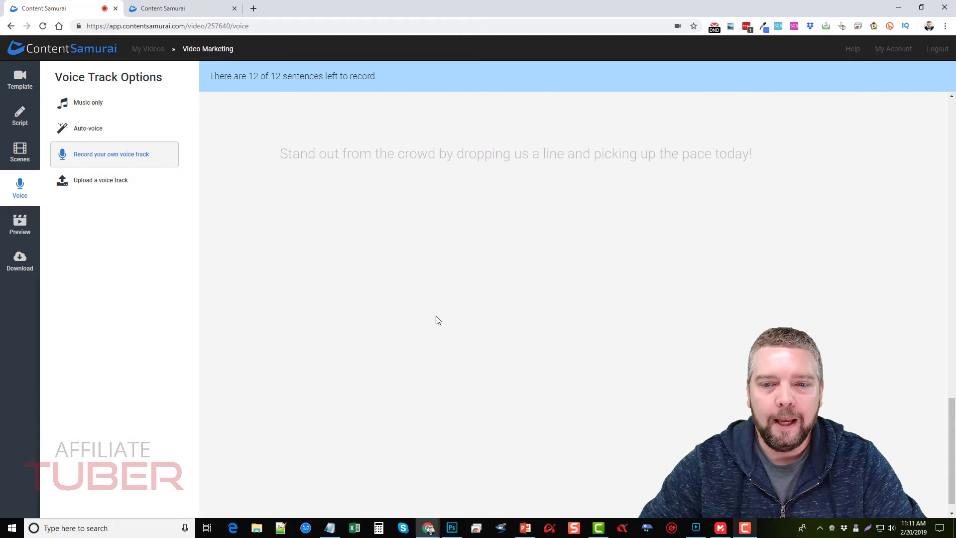
Step: Switch the voice track to an uploaded one, upload the audio file, and proceed to the video preview
{"action": "scroll", "coordinate": [437, 319], "scroll_direction": "up", "scroll_amount": 20}
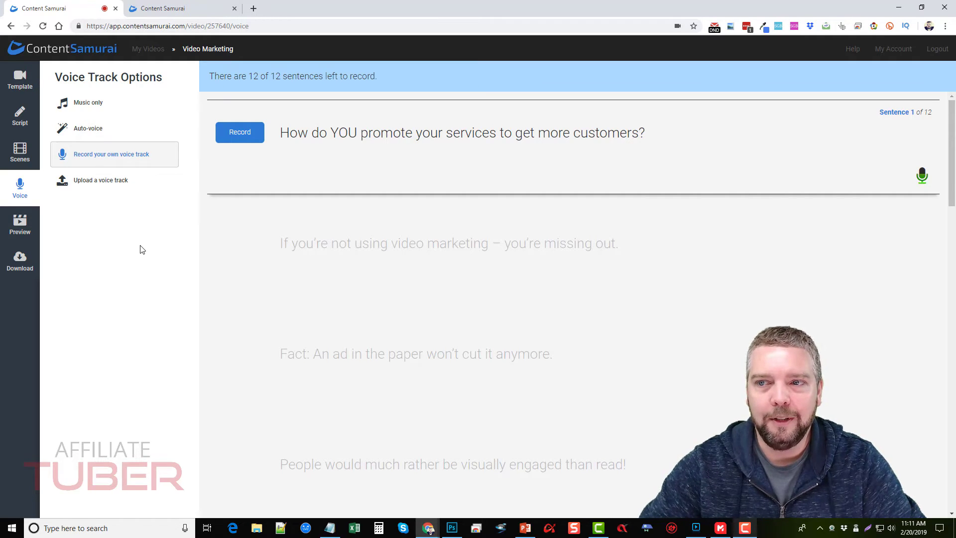
{"action": "left_click", "coordinate": [111, 186]}
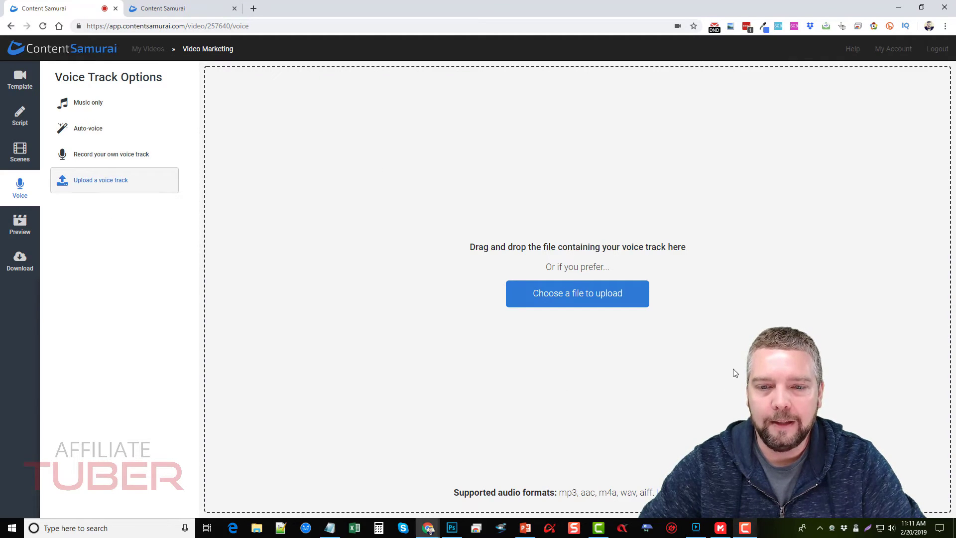
{"action": "left_click", "coordinate": [586, 297]}
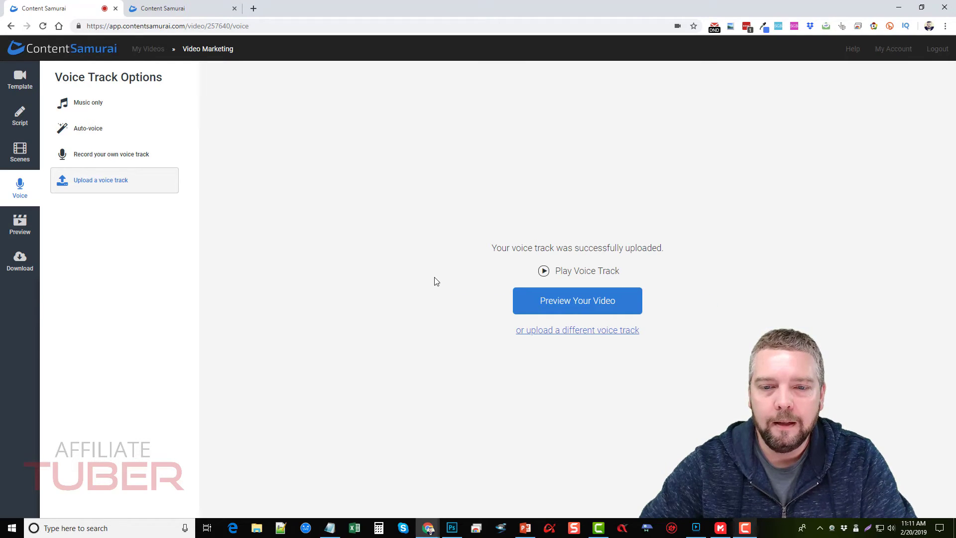
{"action": "left_click", "coordinate": [569, 306]}
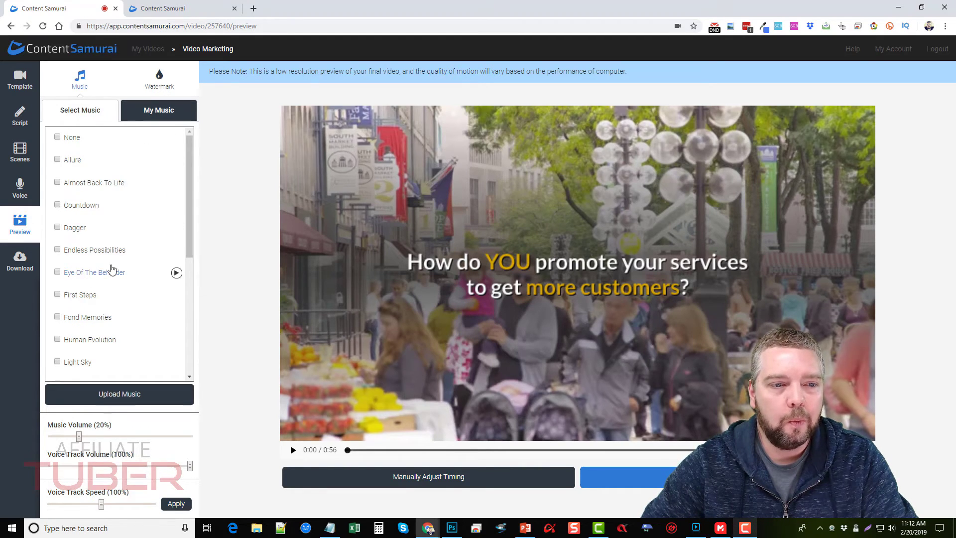
Step: Look through the background music tracks and listen to the sample of Spread Your Wings
{"action": "left_click_drag", "start_coordinate": [191, 209], "coordinate": [186, 312]}
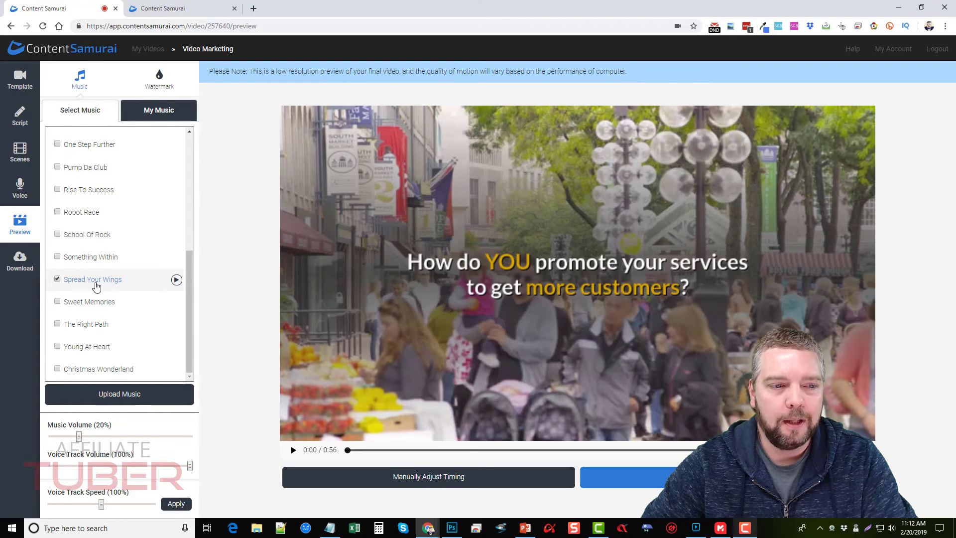
{"action": "left_click", "coordinate": [177, 282]}
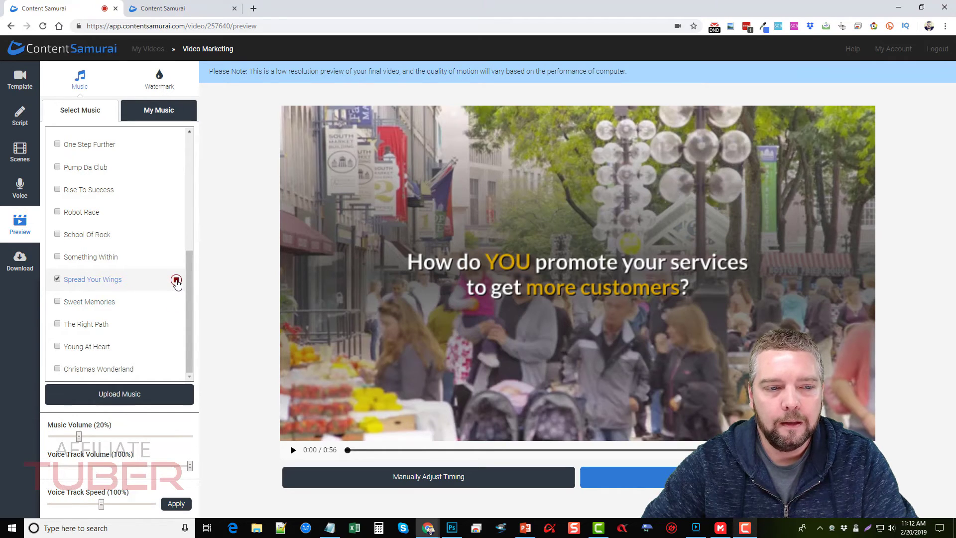
{"action": "left_click", "coordinate": [177, 282]}
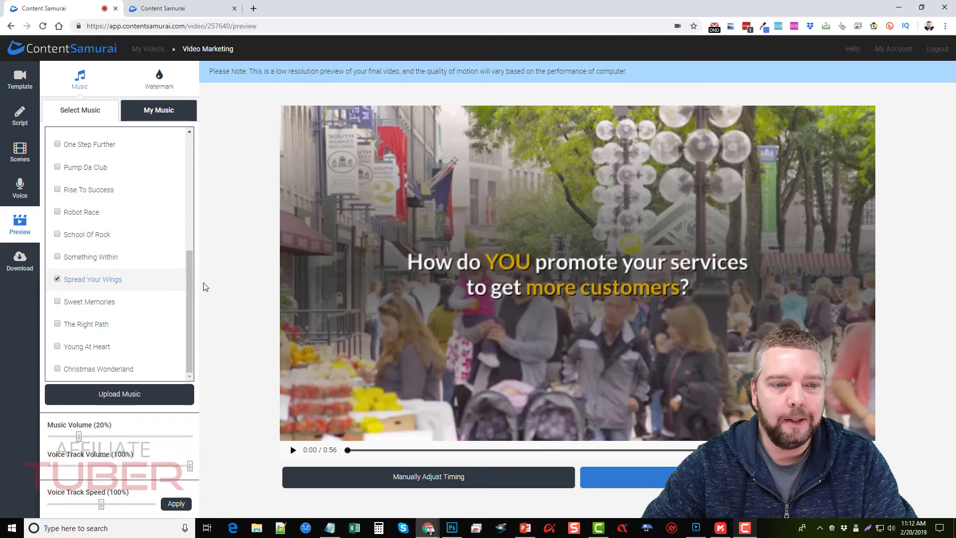
{"action": "left_click_drag", "start_coordinate": [190, 294], "coordinate": [190, 178]}
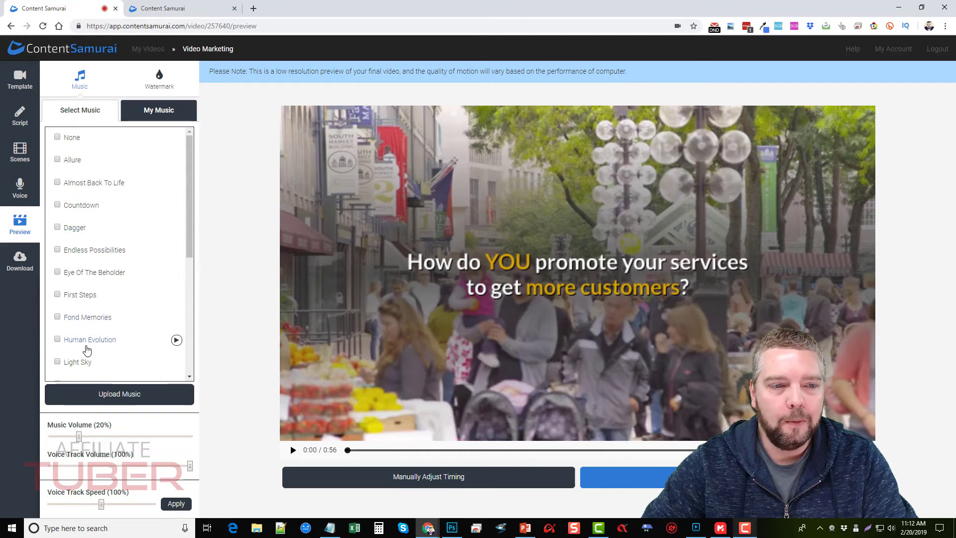
{"action": "left_click_drag", "start_coordinate": [191, 231], "coordinate": [216, 347]}
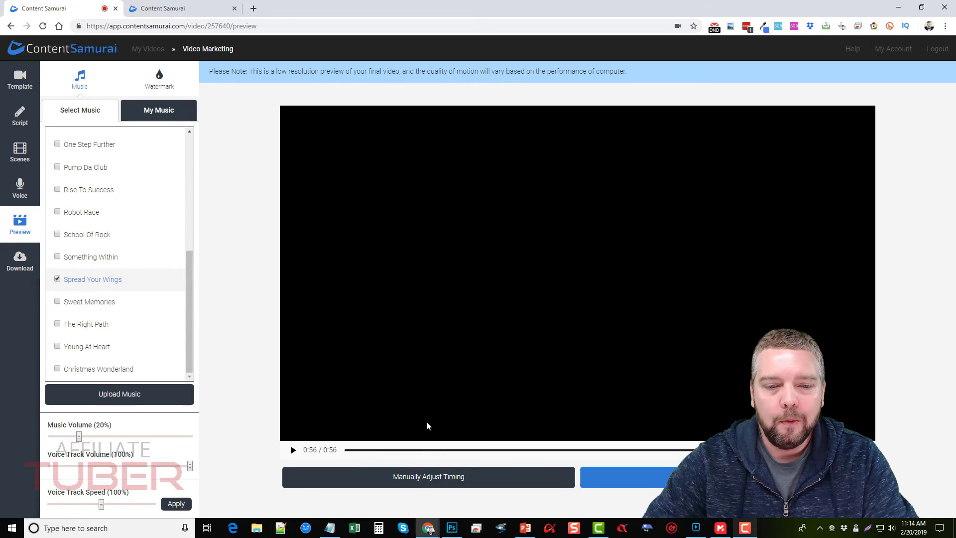
Step: Open the manual timing adjustment and check the first four scenes at points along the timeline
{"action": "left_click", "coordinate": [434, 479]}
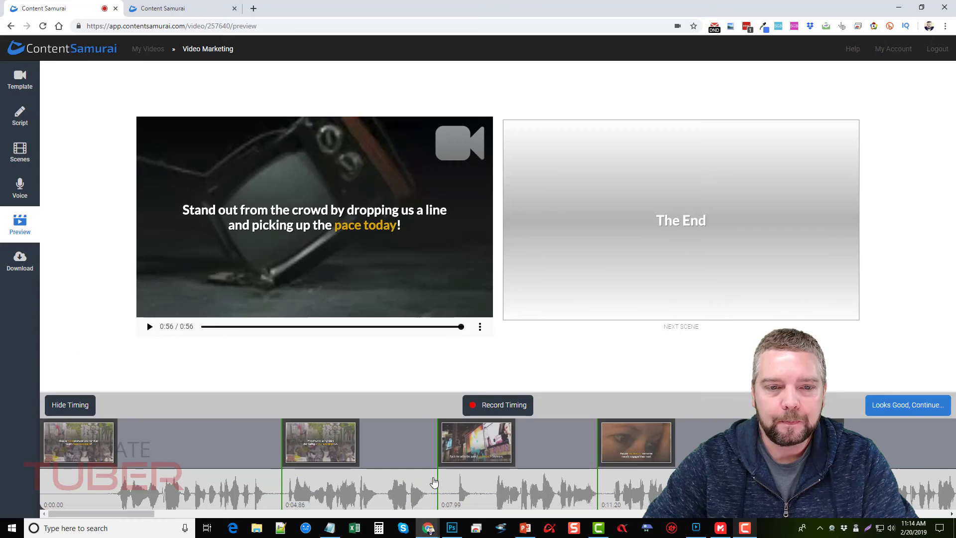
{"action": "left_click", "coordinate": [153, 445]}
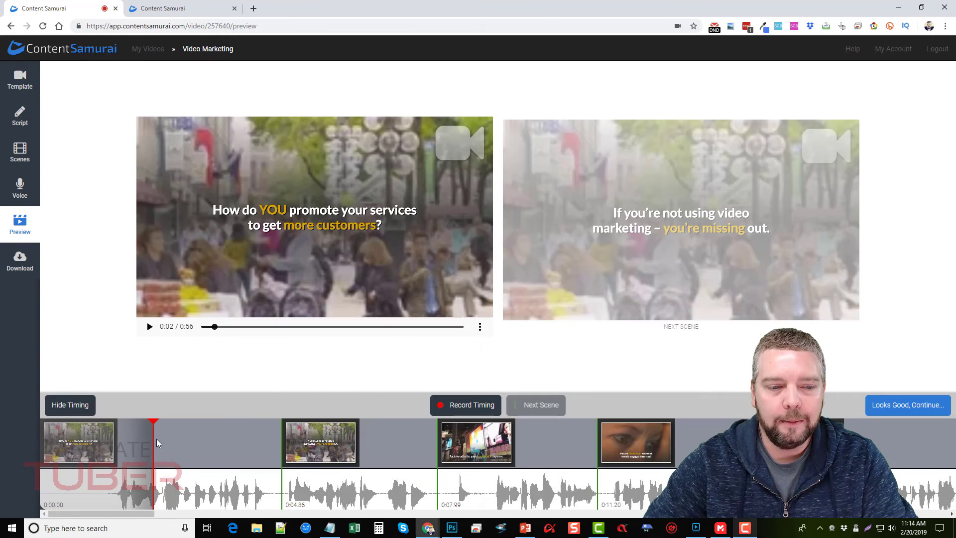
{"action": "left_click", "coordinate": [156, 423]}
{"action": "left_click", "coordinate": [393, 433]}
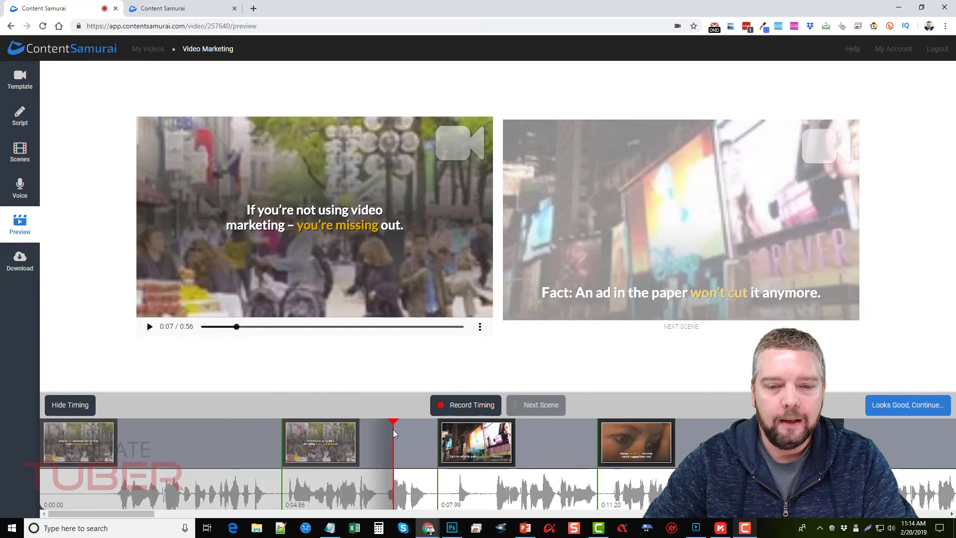
{"action": "left_click", "coordinate": [526, 440]}
{"action": "left_click", "coordinate": [711, 439]}
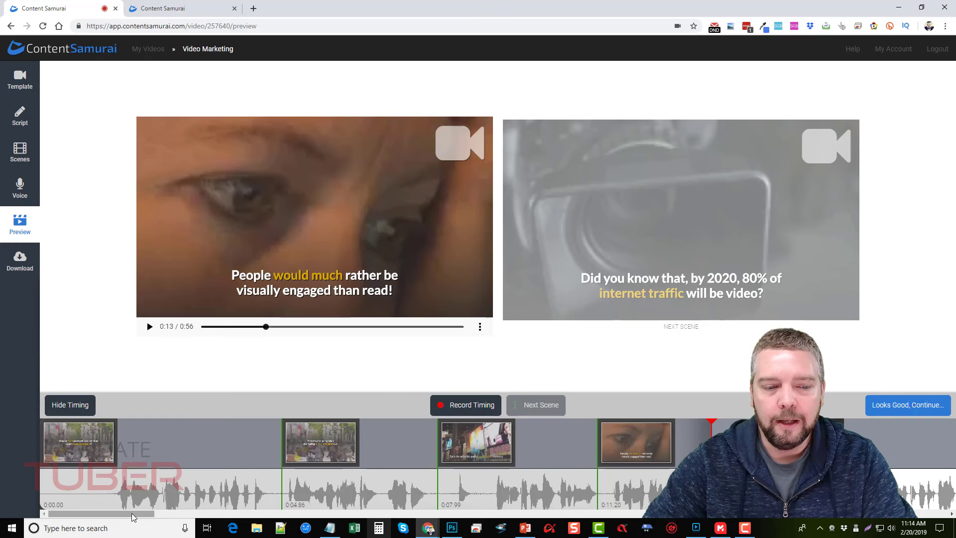
Step: Extend the end of the final scene so the video runs 1:03, and accept the timing
{"action": "left_click_drag", "start_coordinate": [150, 513], "coordinate": [433, 519]}
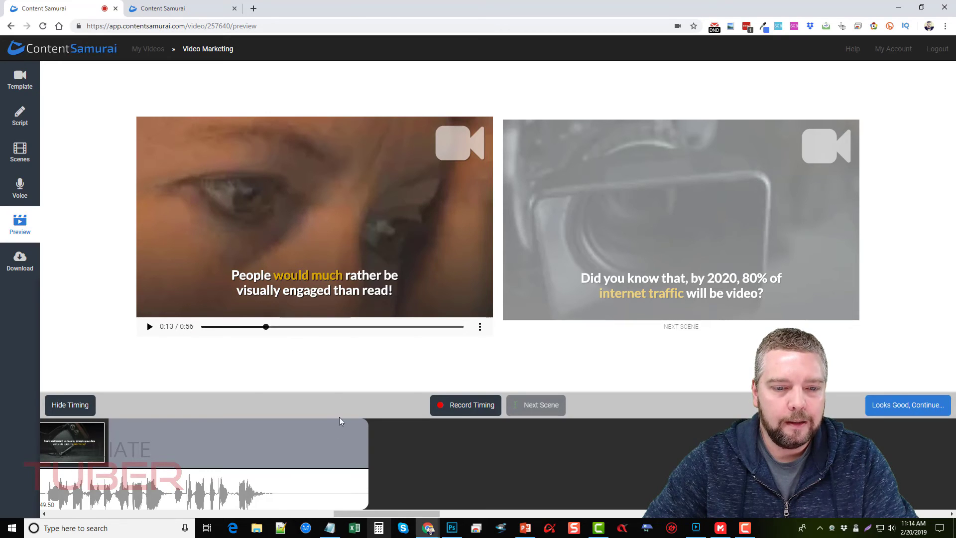
{"action": "left_click", "coordinate": [331, 451]}
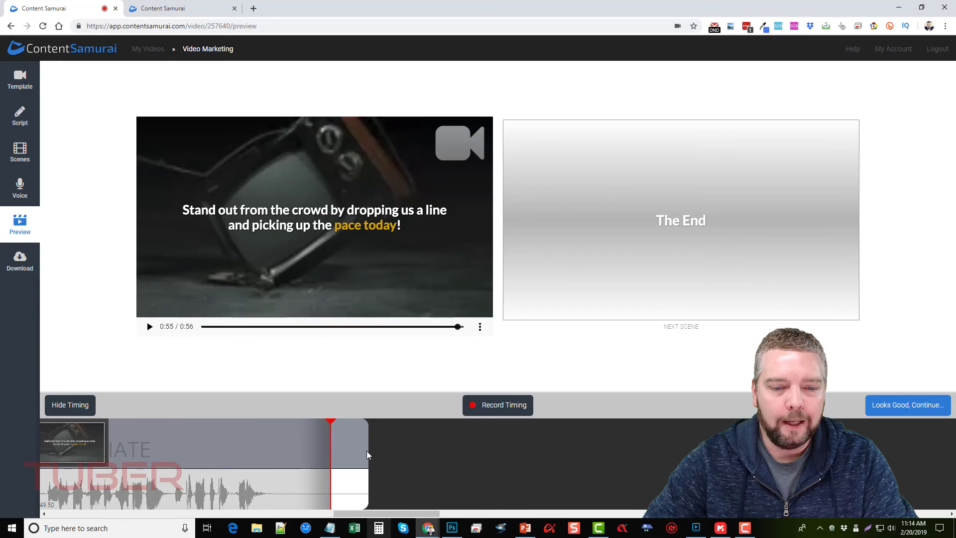
{"action": "left_click_drag", "start_coordinate": [367, 450], "coordinate": [717, 455]}
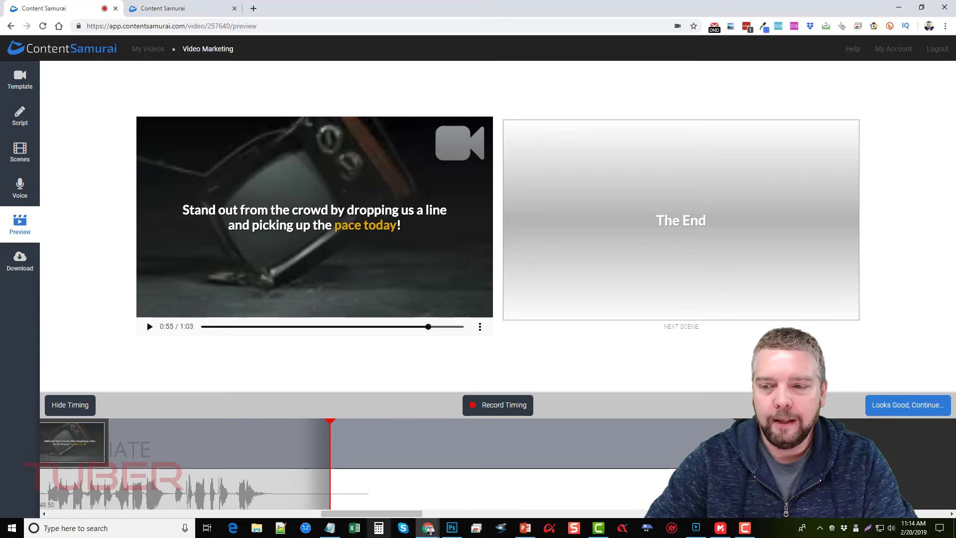
{"action": "left_click", "coordinate": [913, 410]}
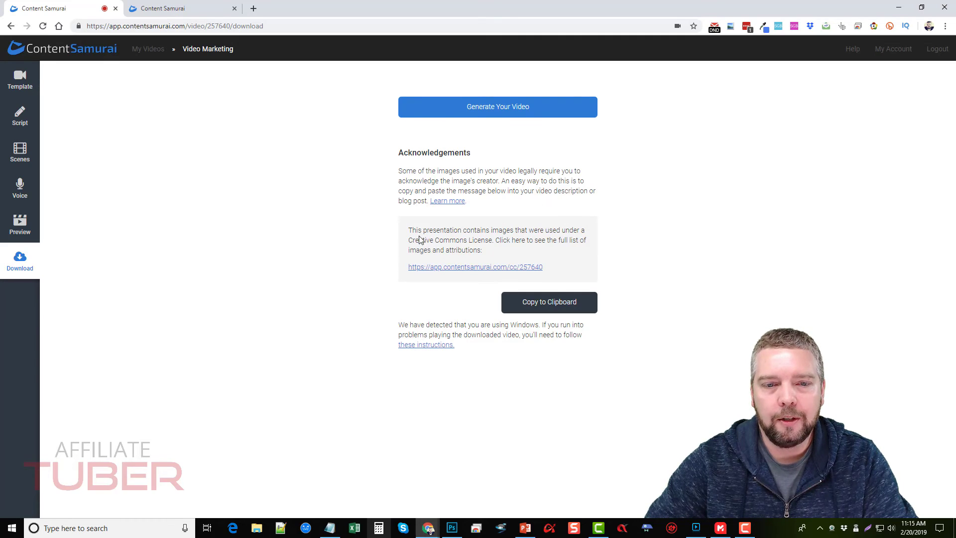
Step: Highlight the Creative Commons acknowledgement message for reading, and generate the video
{"action": "left_click_drag", "start_coordinate": [409, 232], "coordinate": [547, 267]}
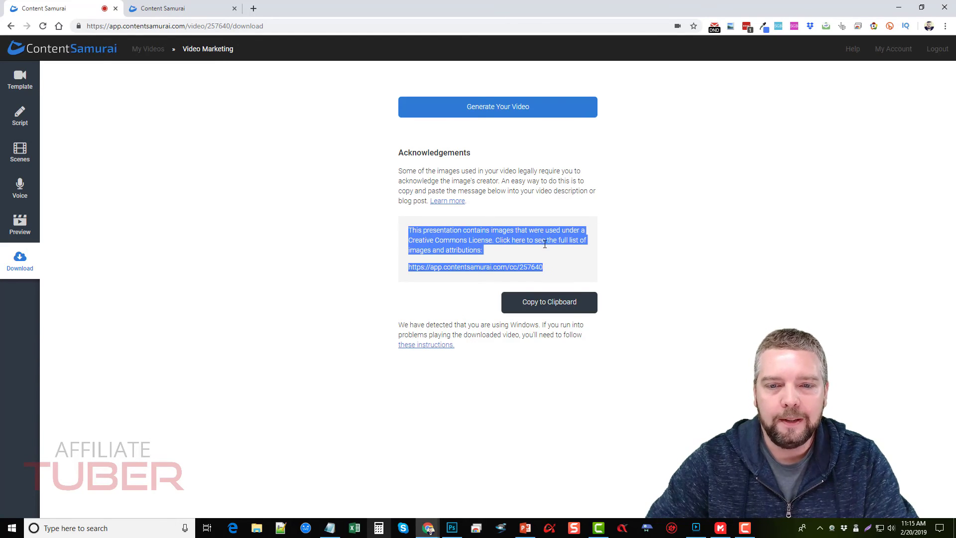
{"action": "left_click", "coordinate": [546, 241]}
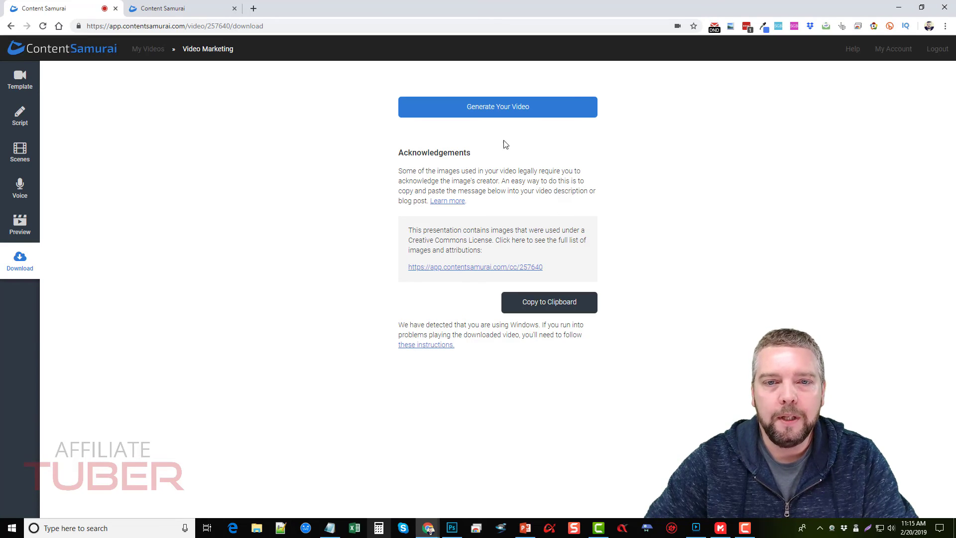
{"action": "left_click", "coordinate": [496, 114]}
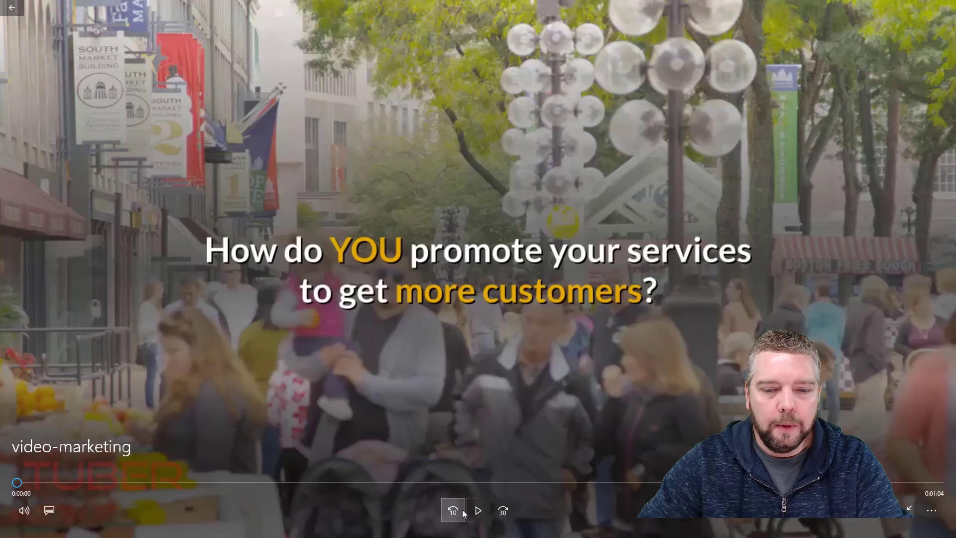
Step: Play parts of the finished video-marketing video in the media player, and go back to the My Videos list in Content Samurai
{"action": "left_click", "coordinate": [477, 511]}
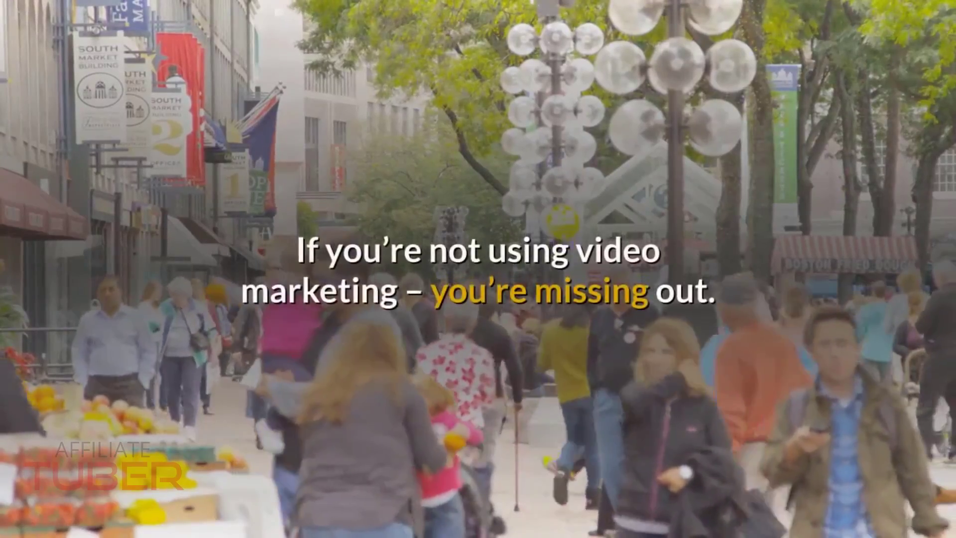
{"action": "left_click", "coordinate": [477, 508]}
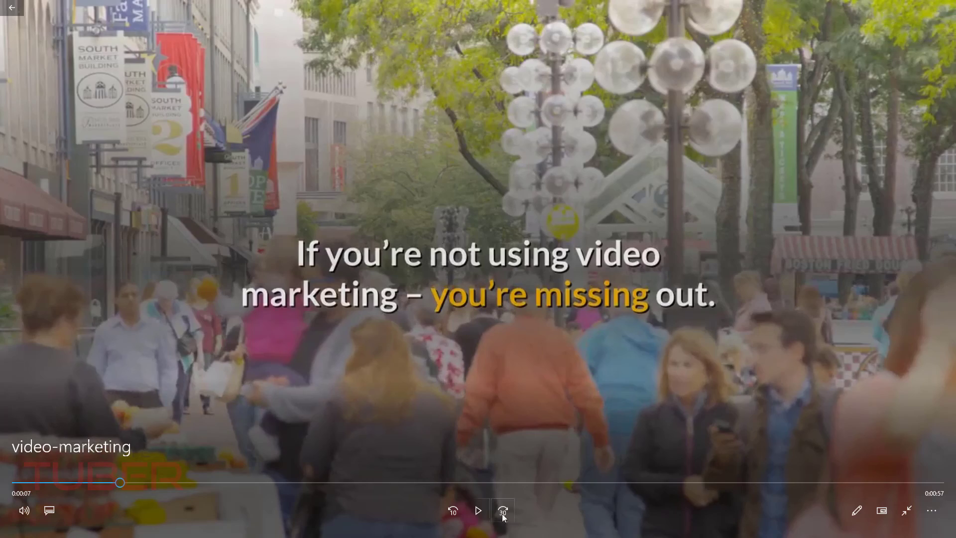
{"action": "left_click", "coordinate": [478, 511]}
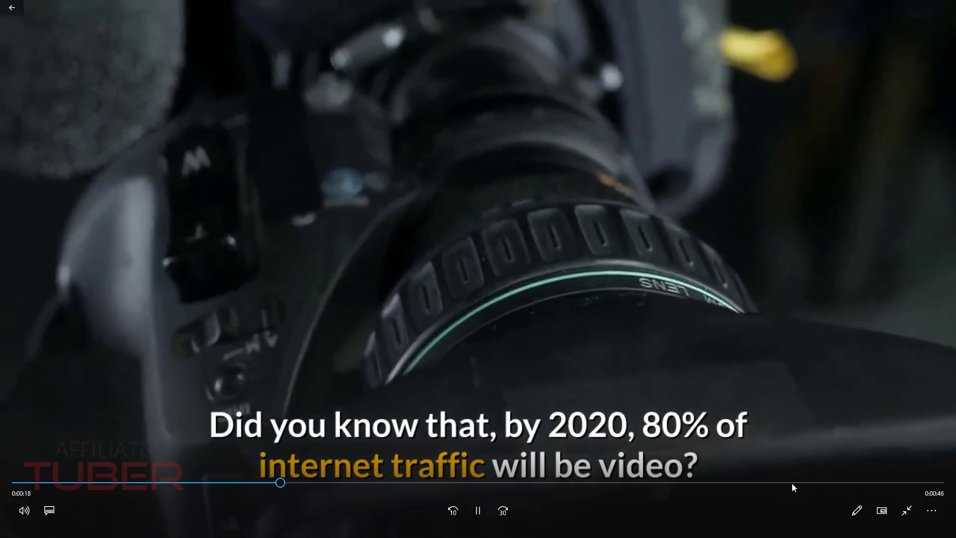
{"action": "left_click", "coordinate": [792, 482]}
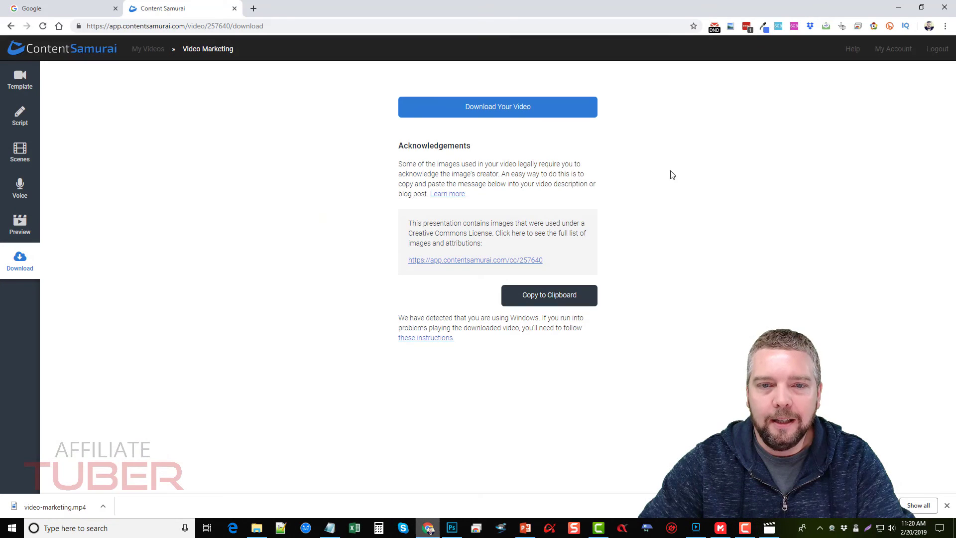
{"action": "left_click", "coordinate": [148, 49]}
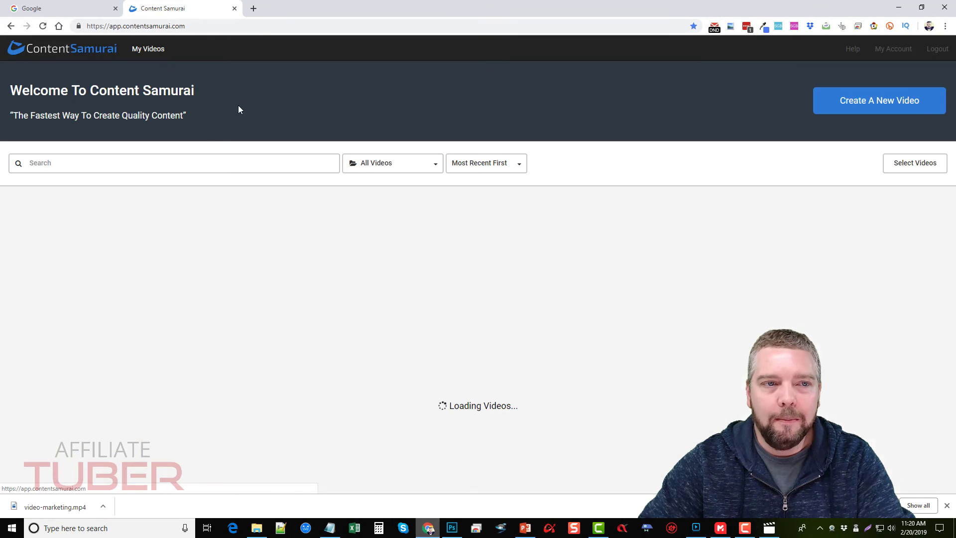